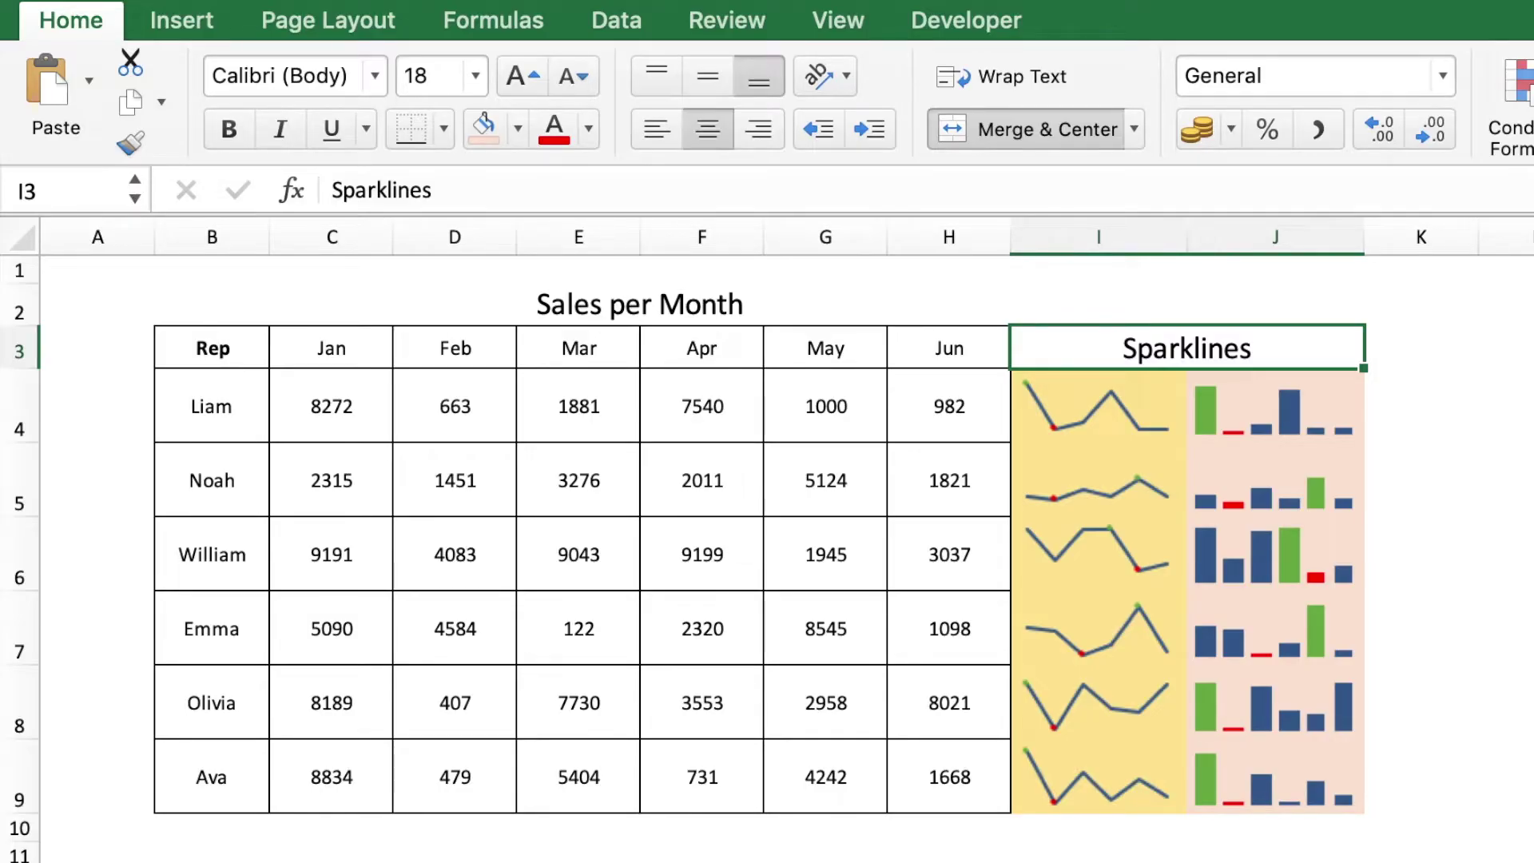
Look over the finished sales data and sparkline cells, then switch to Sheet2
left_click(97, 414)
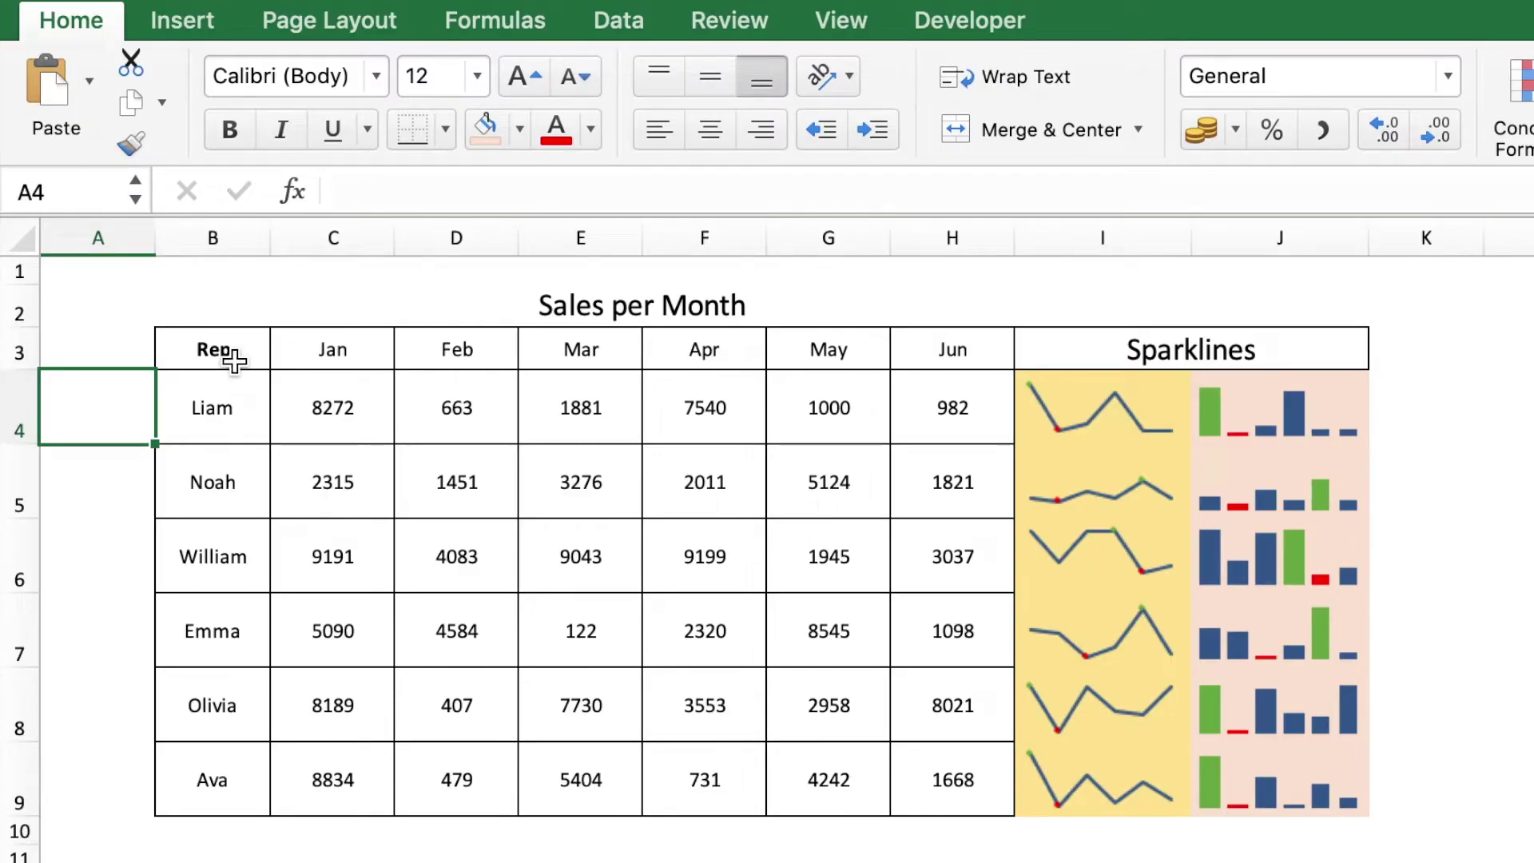
left_click_drag(226, 349, 938, 781)
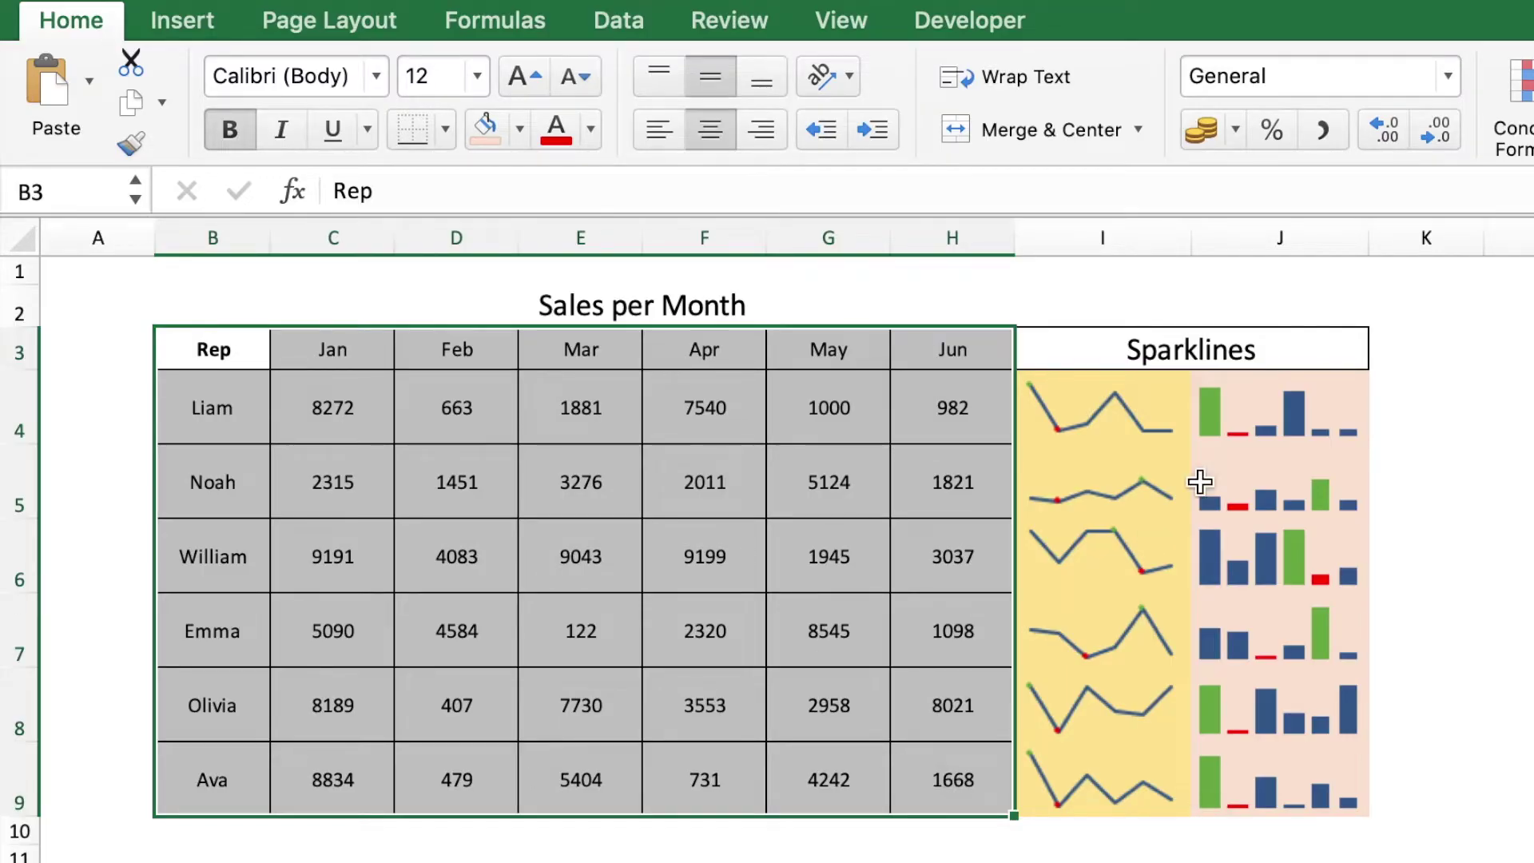
left_click_drag(1071, 391, 1288, 797)
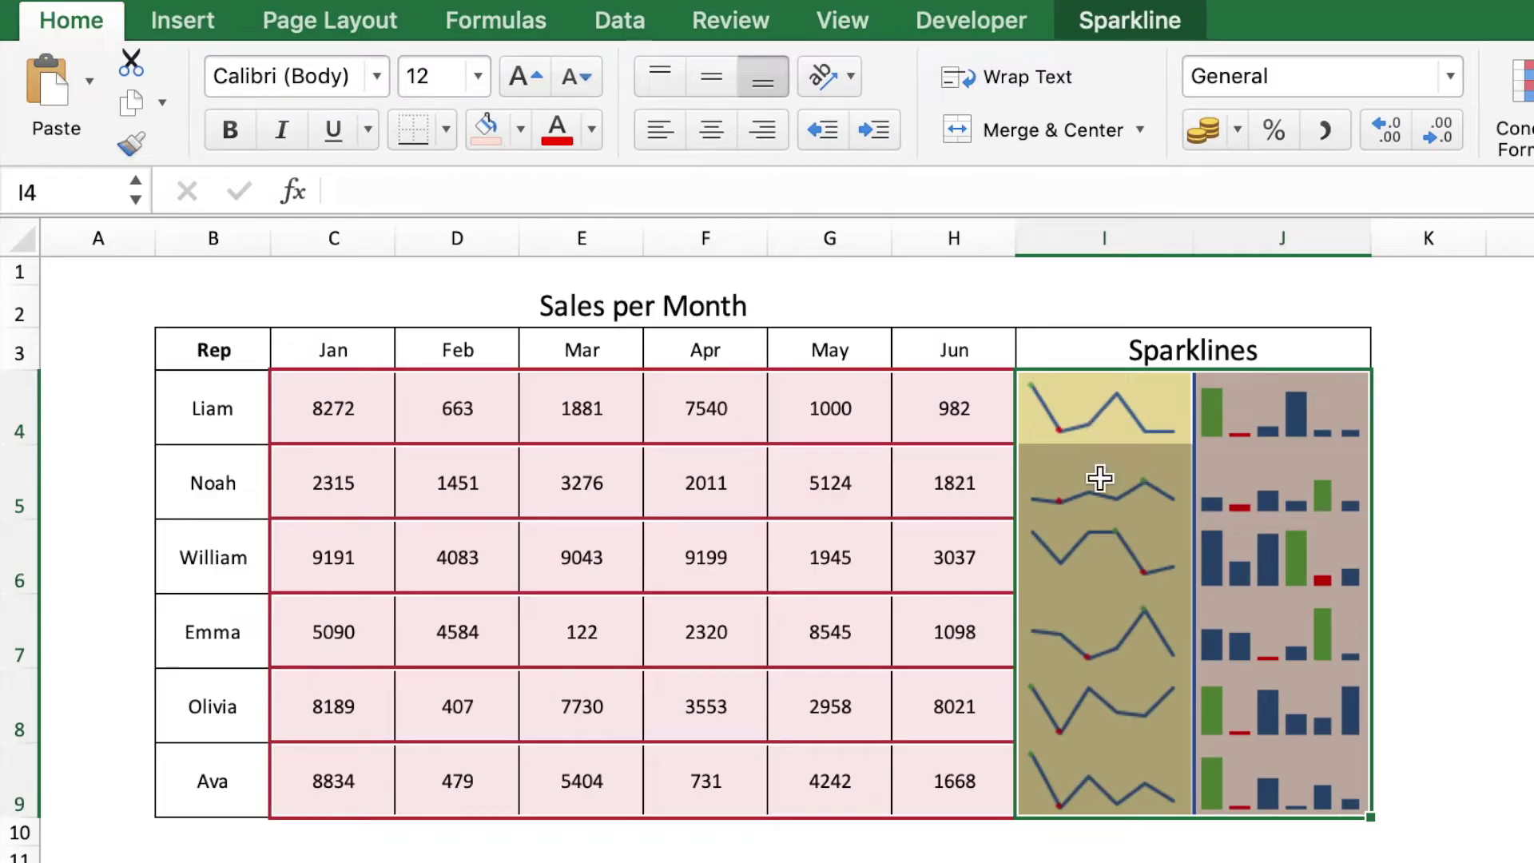
left_click(1132, 839)
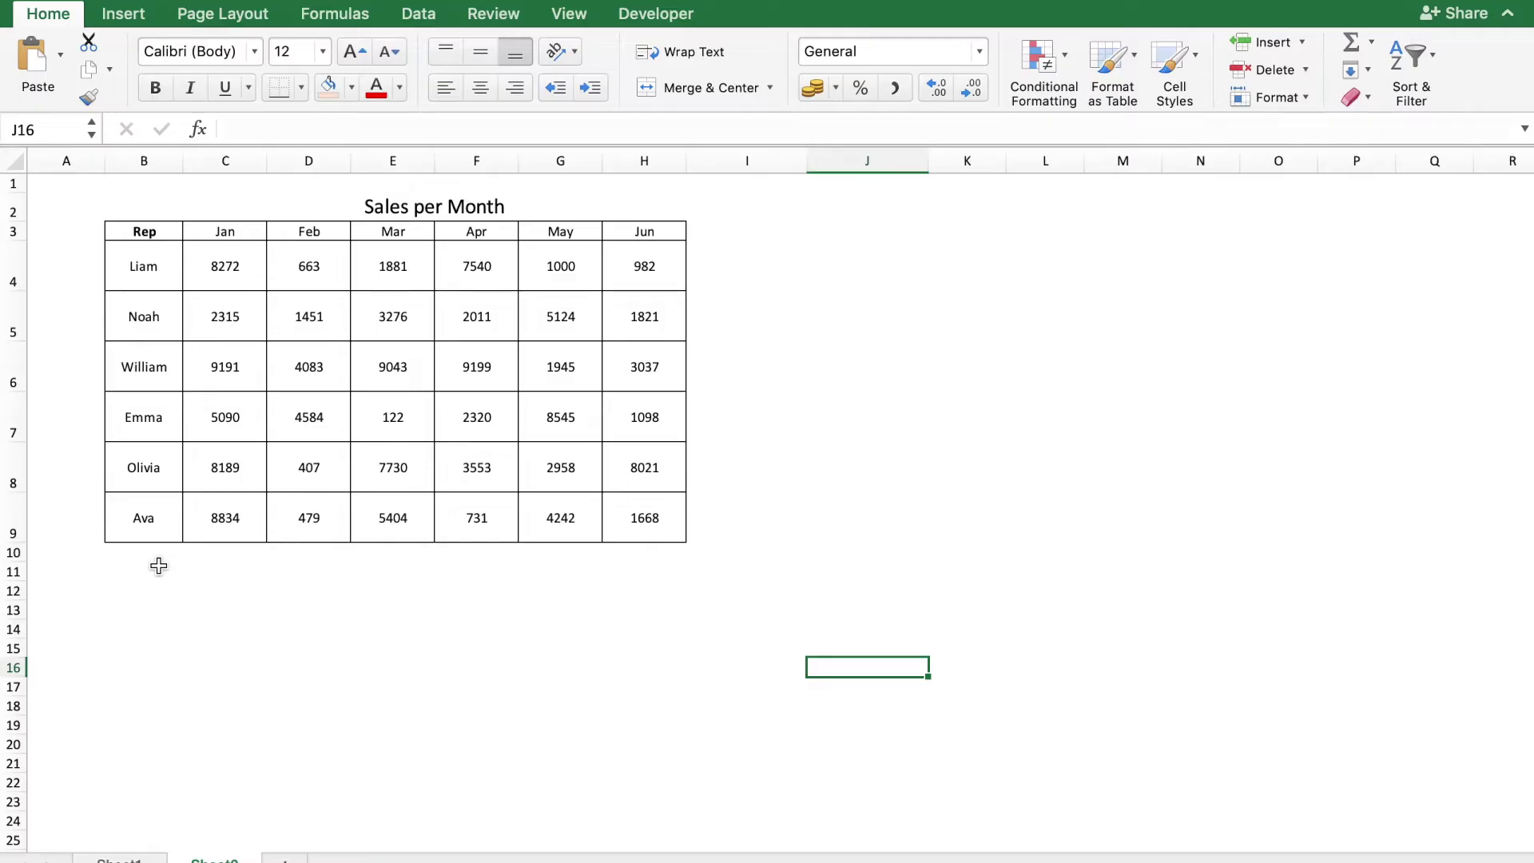
left_click_drag(144, 231, 651, 536)
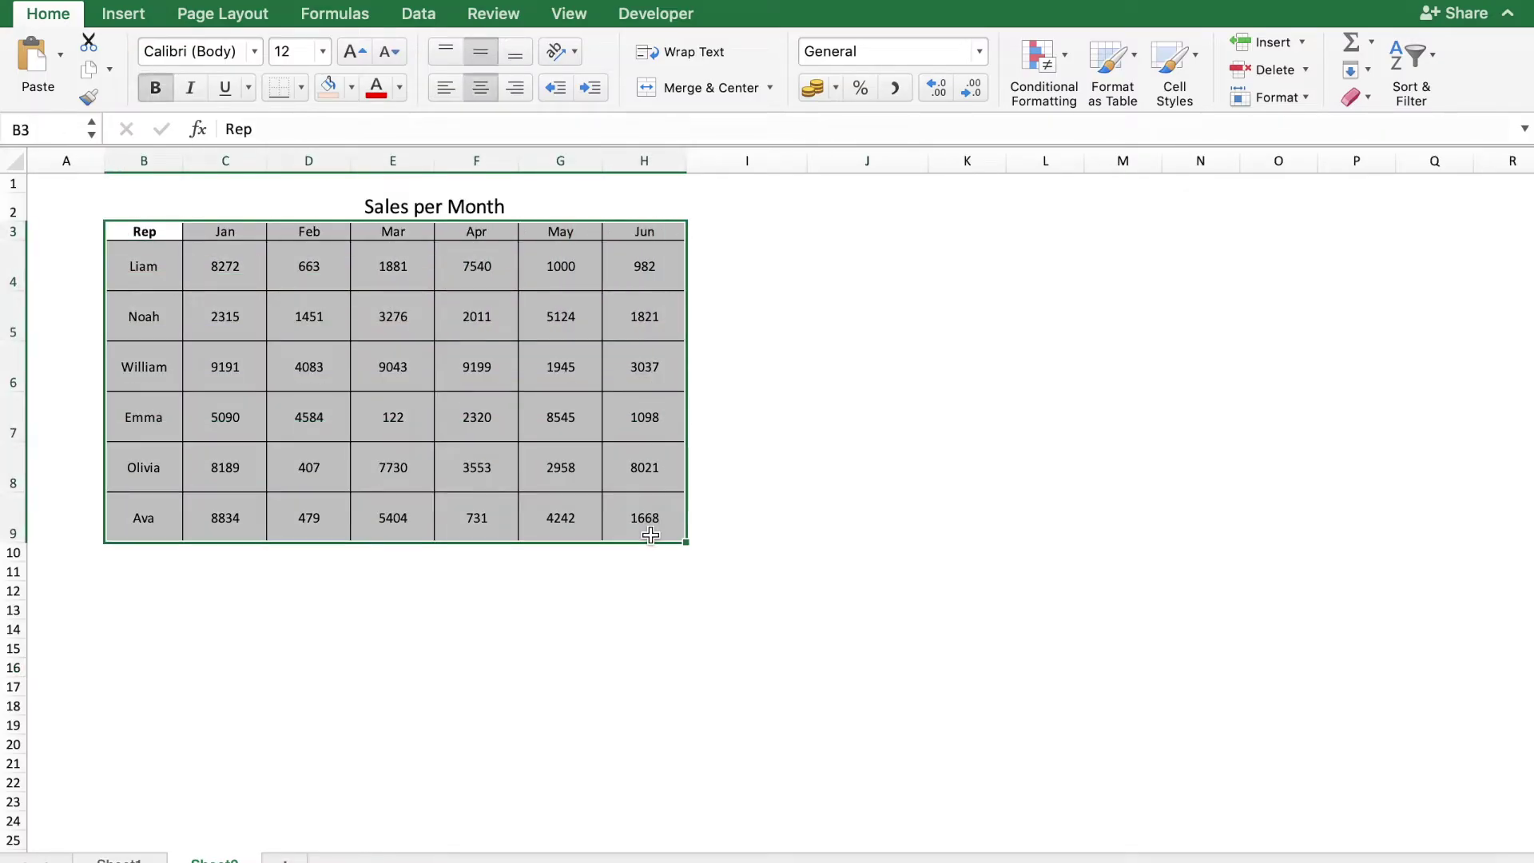
left_click(128, 12)
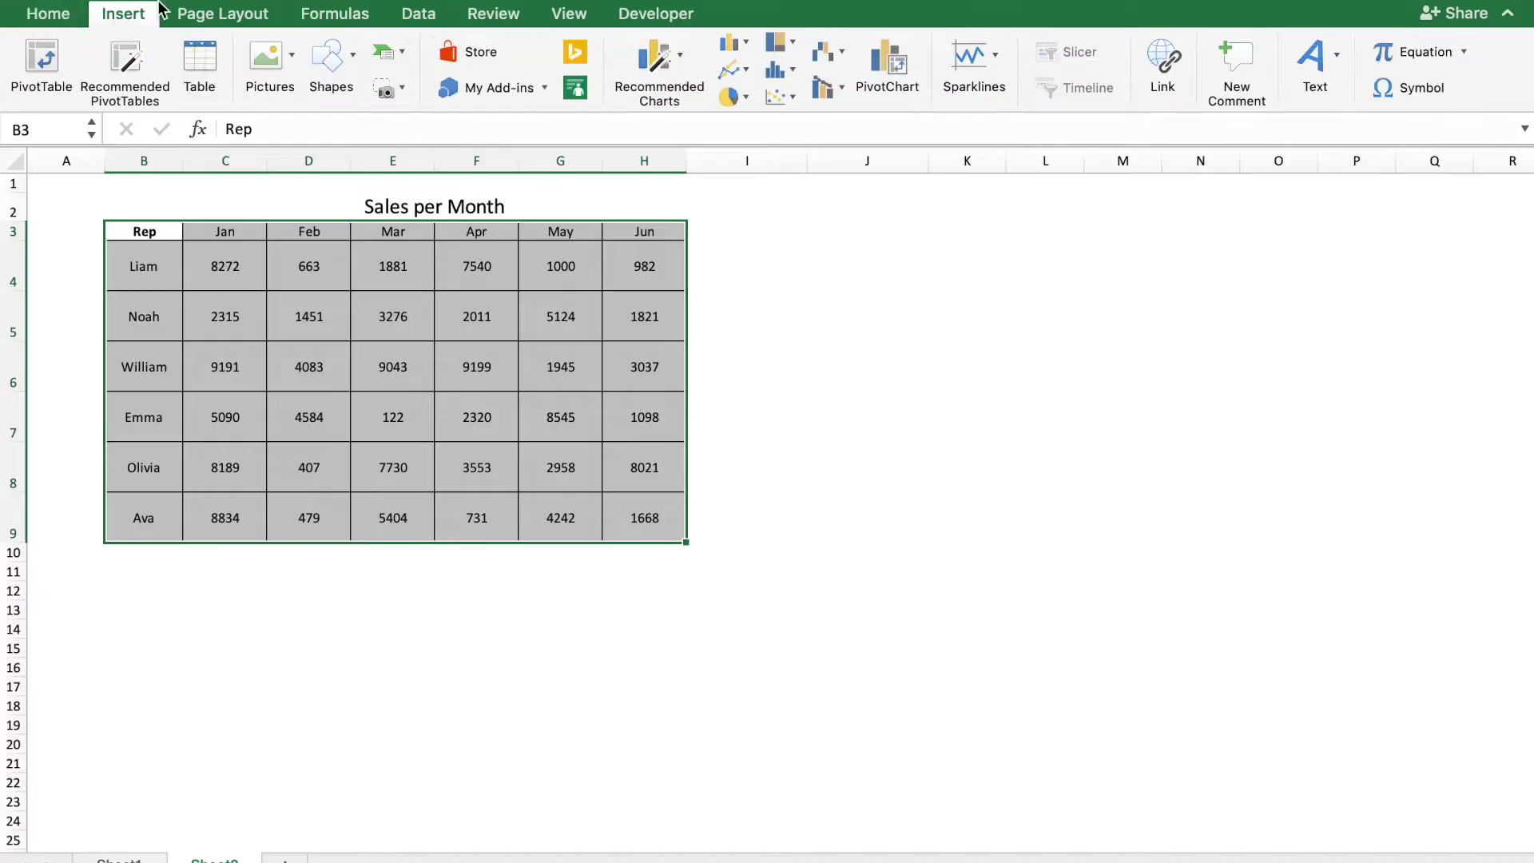
left_click(674, 64)
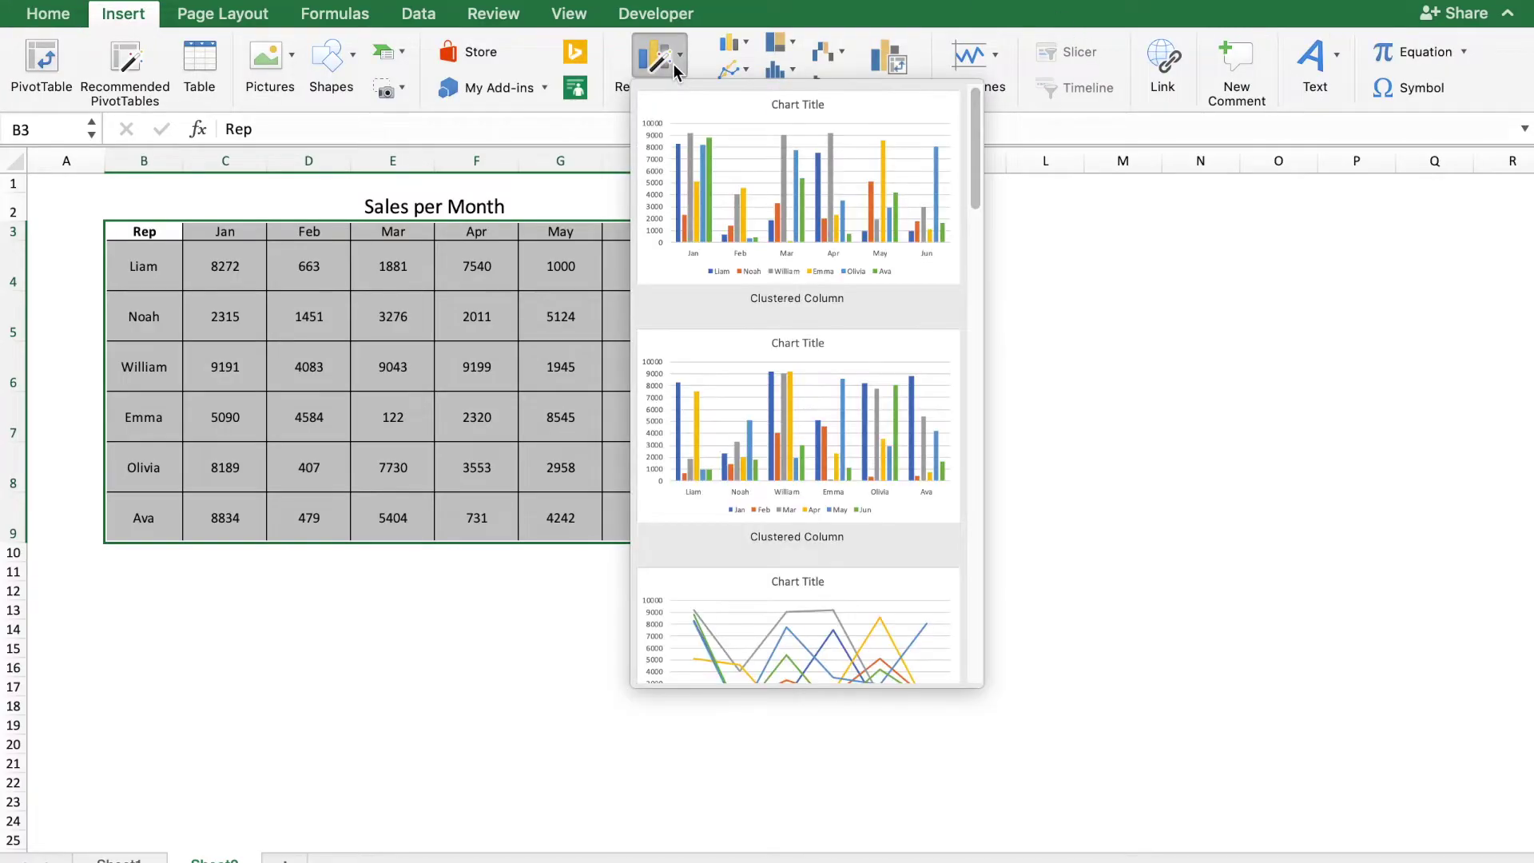
left_click(856, 598)
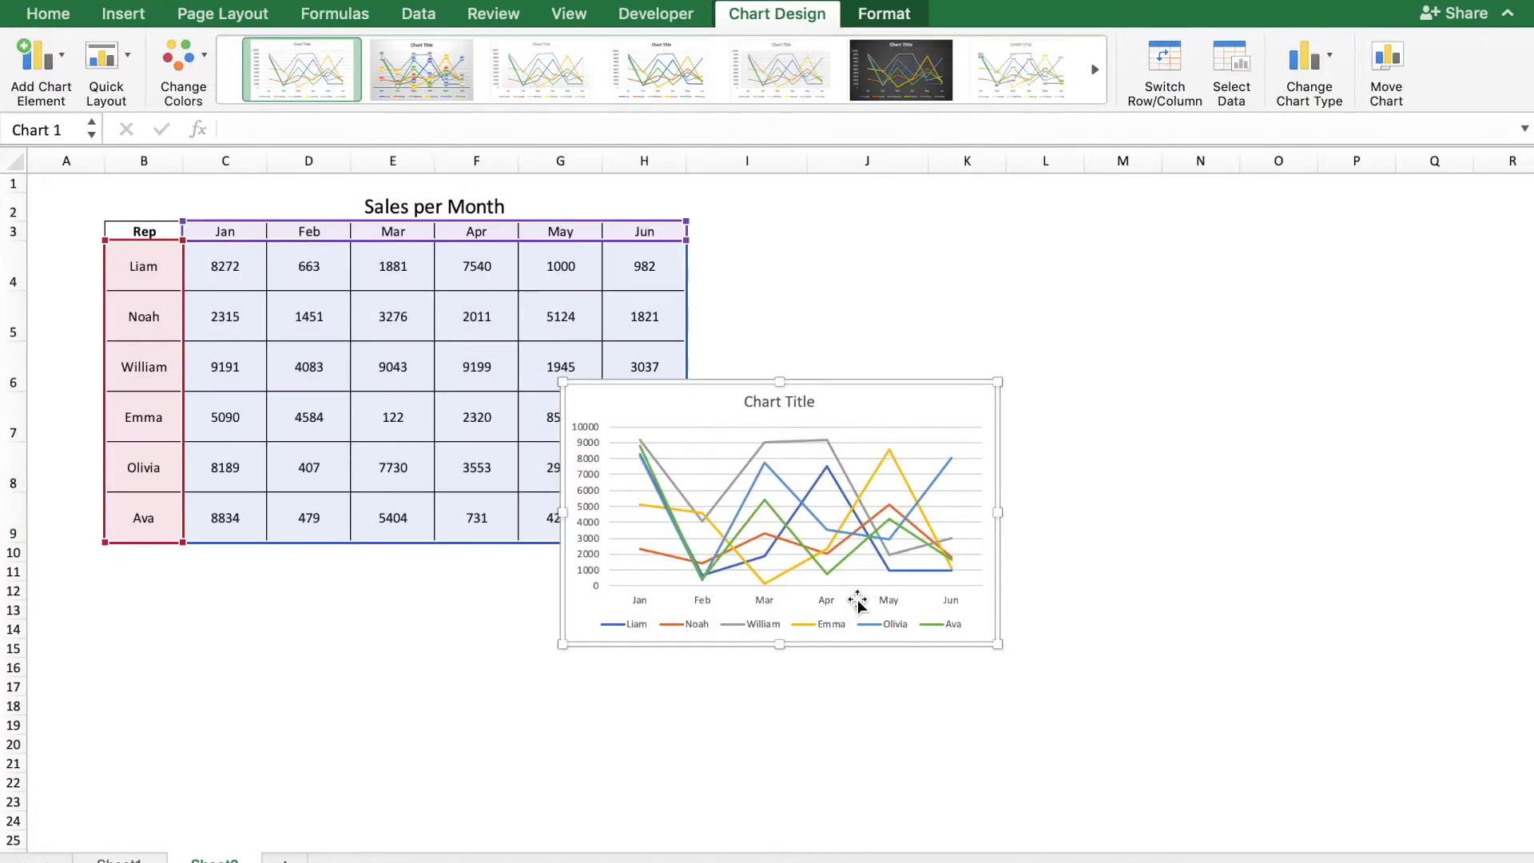
left_click_drag(930, 412, 1103, 223)
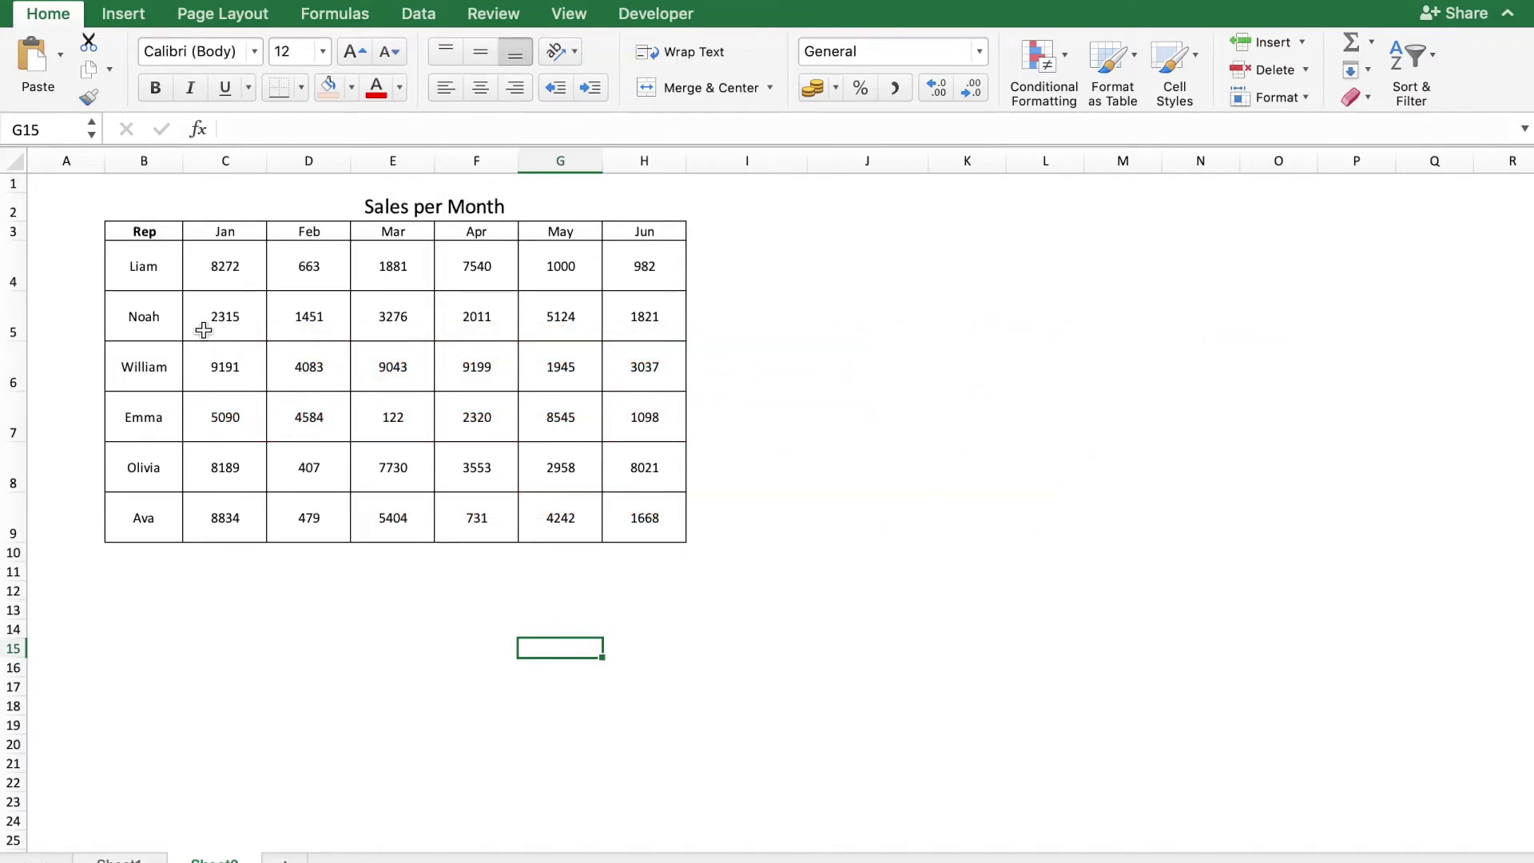
left_click_drag(116, 271, 644, 268)
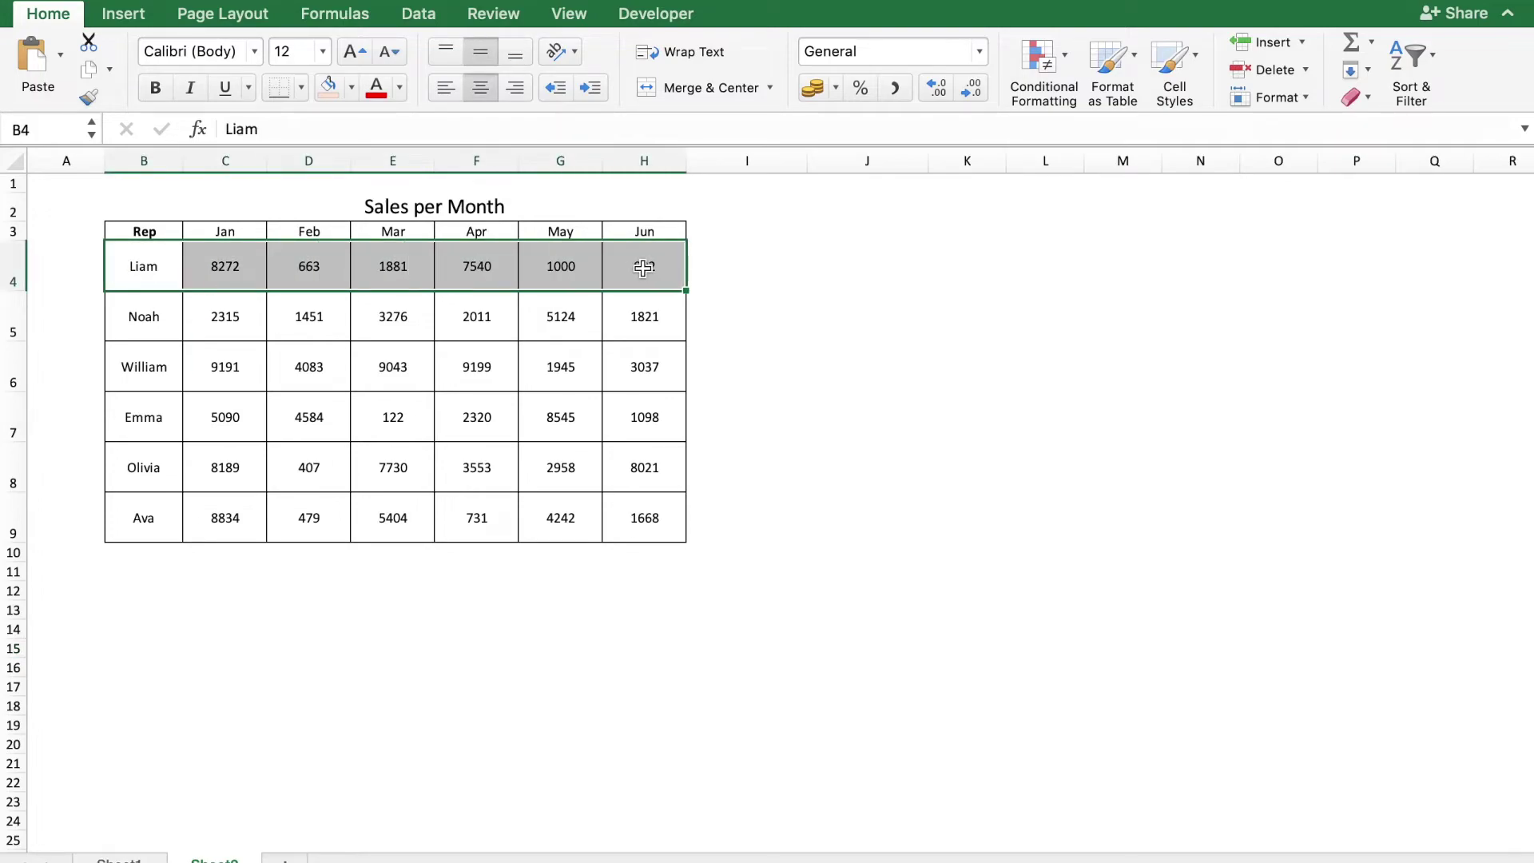
left_click(123, 14)
left_click(659, 63)
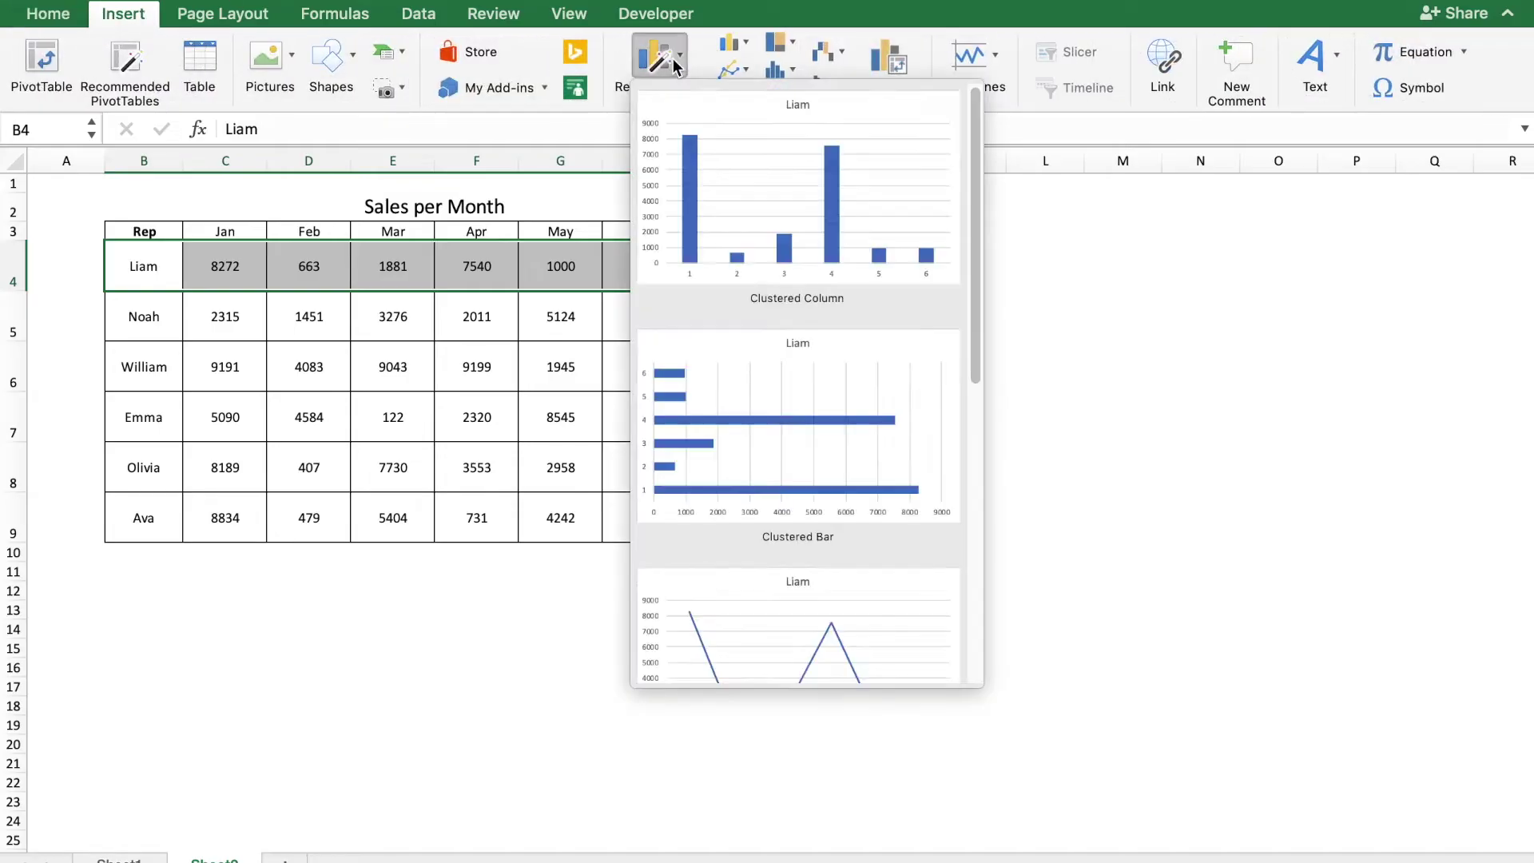
left_click(769, 605)
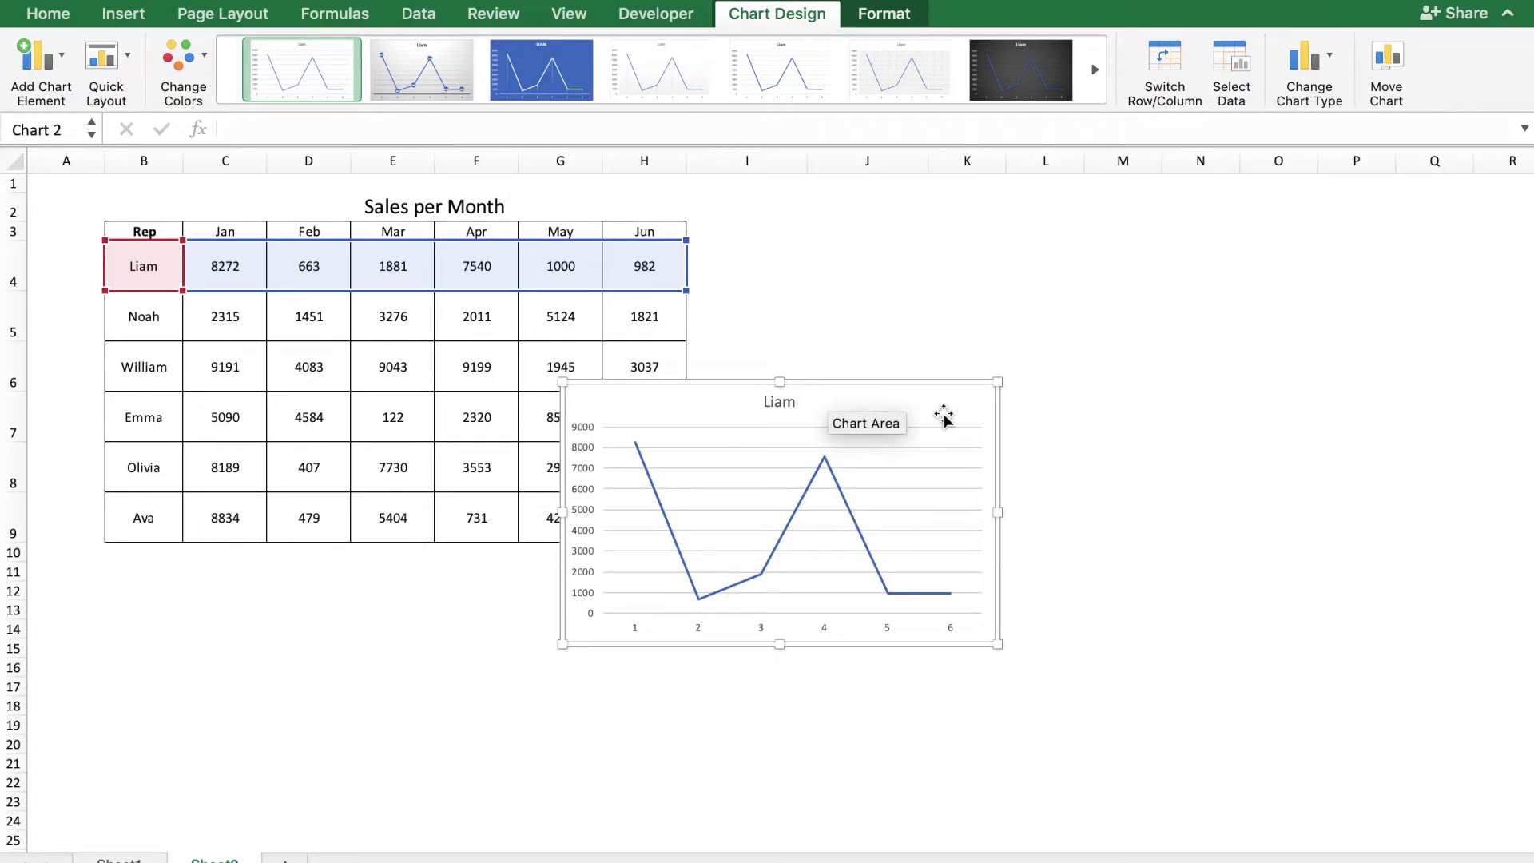
key("Delete")
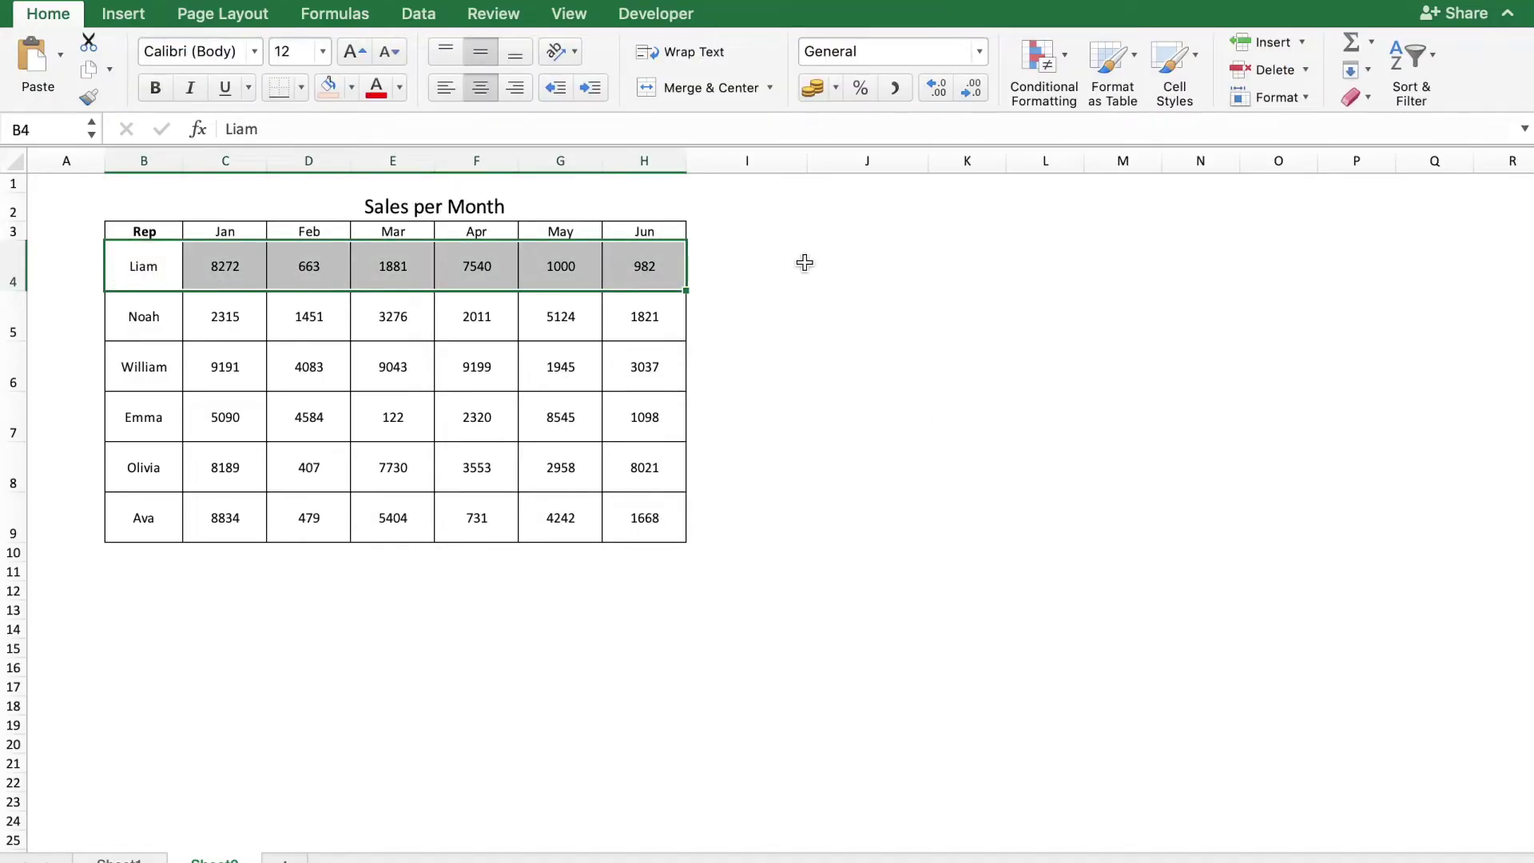
Insert a line sparkline in I4 using Liam's January–June sales range C4:H4
left_click(723, 268)
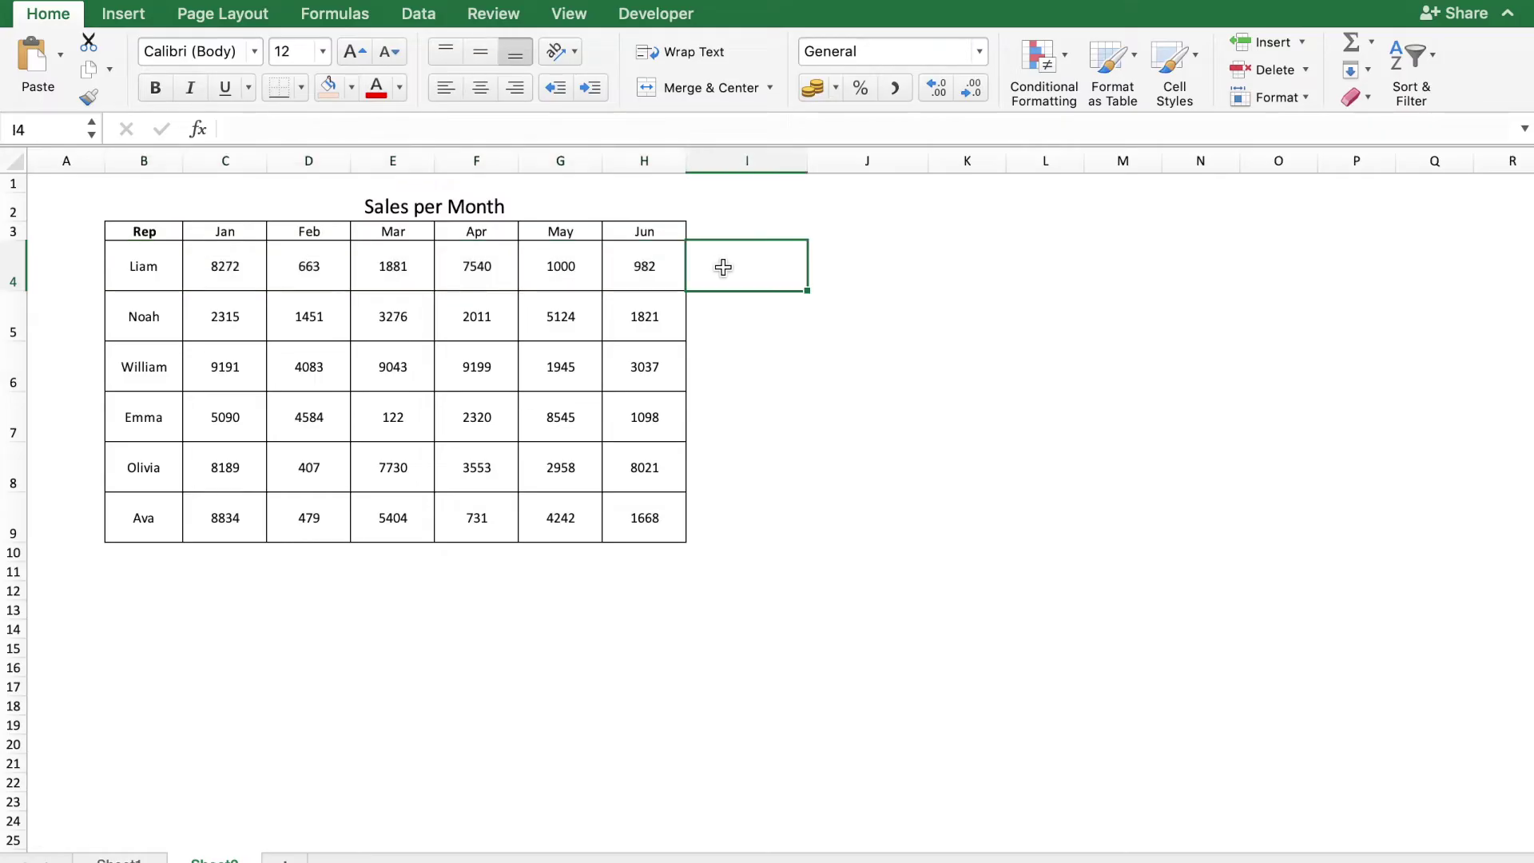
left_click(110, 24)
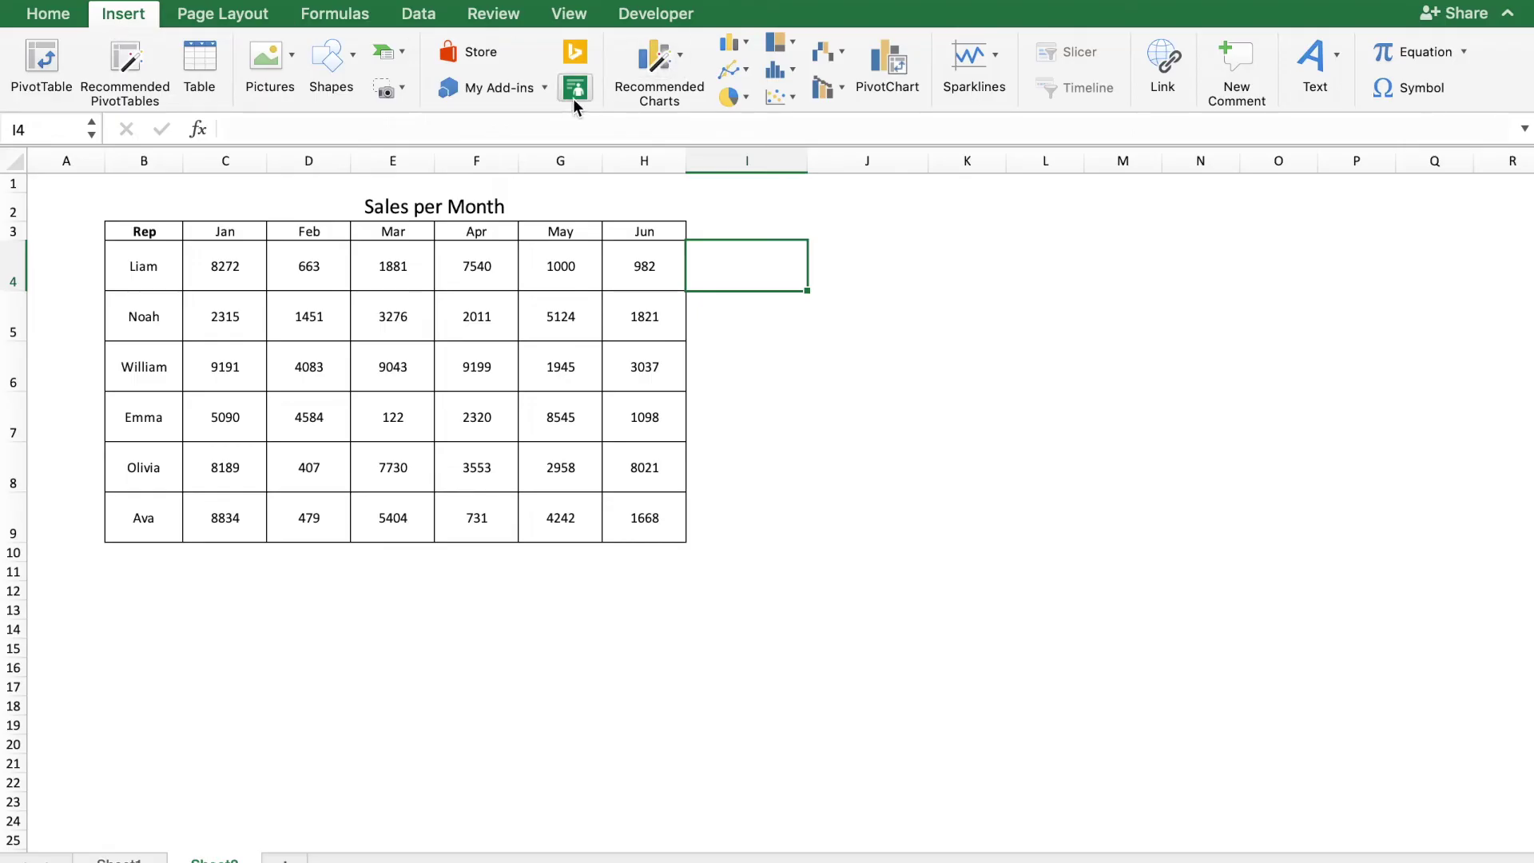
left_click(992, 71)
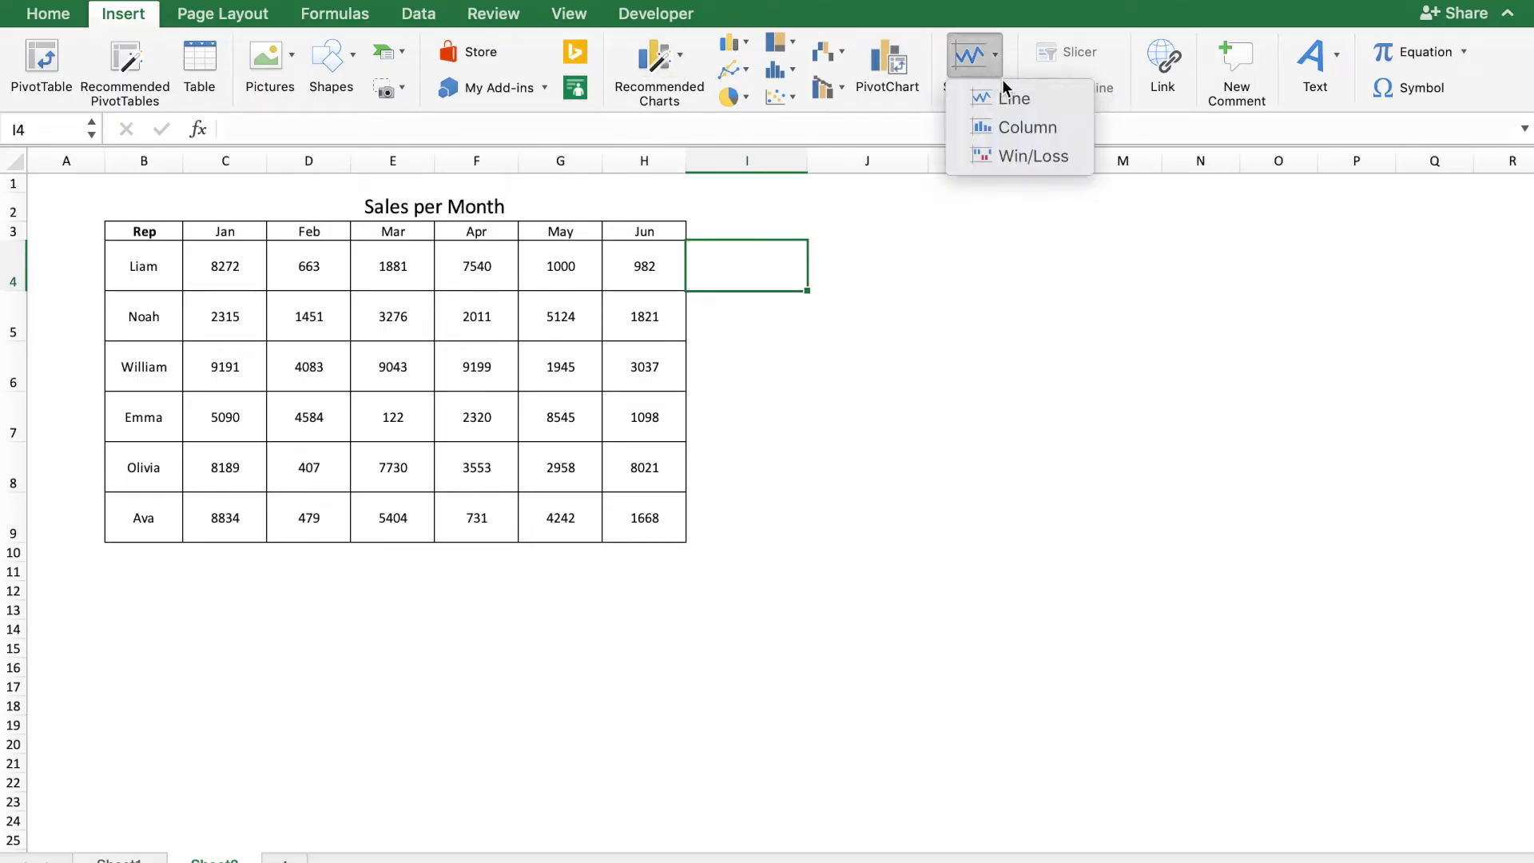
left_click(1010, 107)
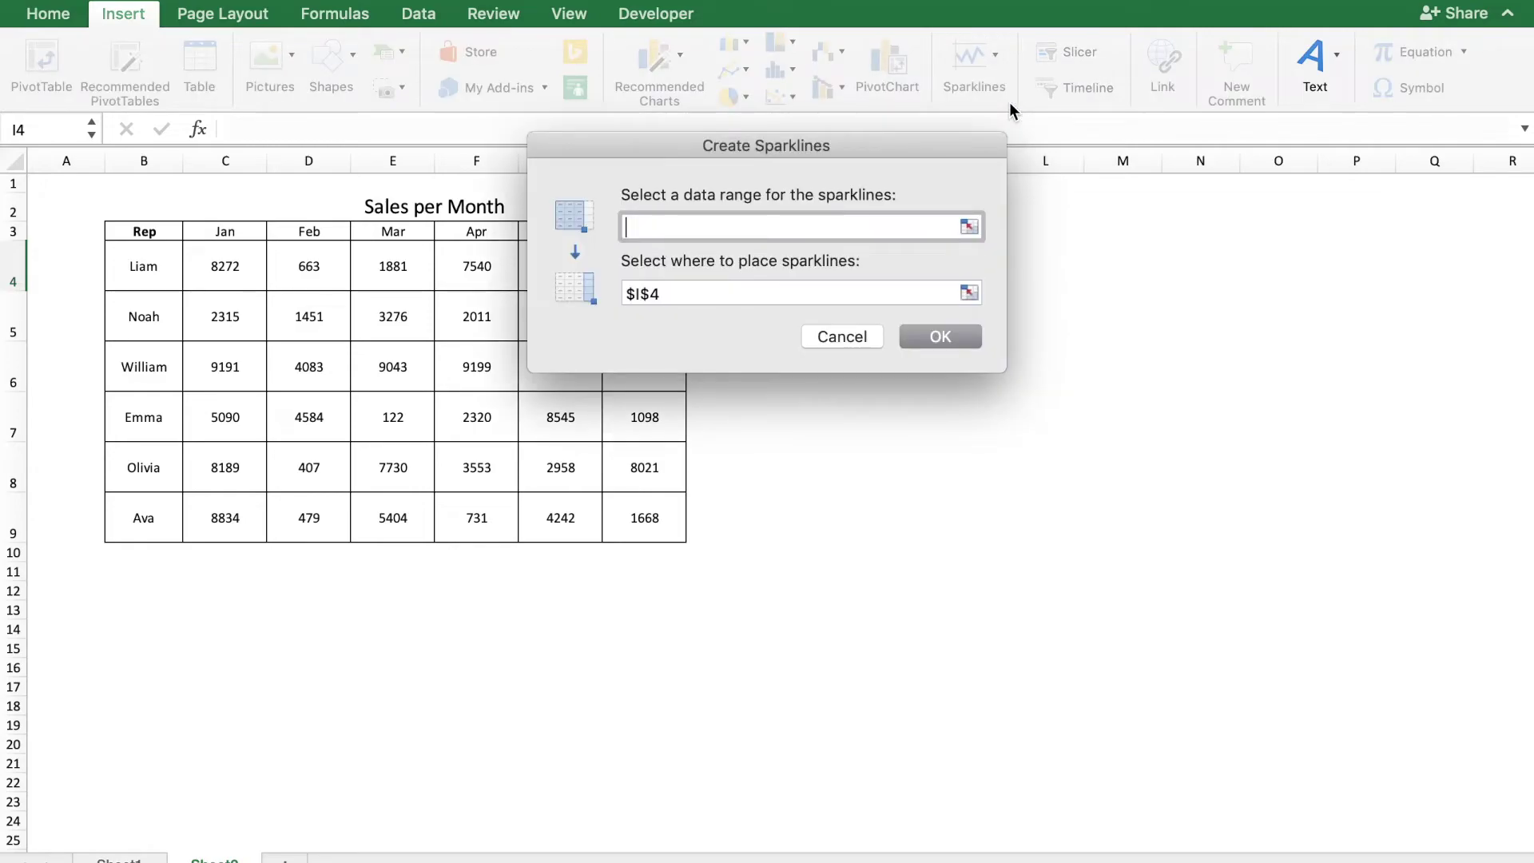
left_click(978, 225)
left_click_drag(225, 262, 631, 267)
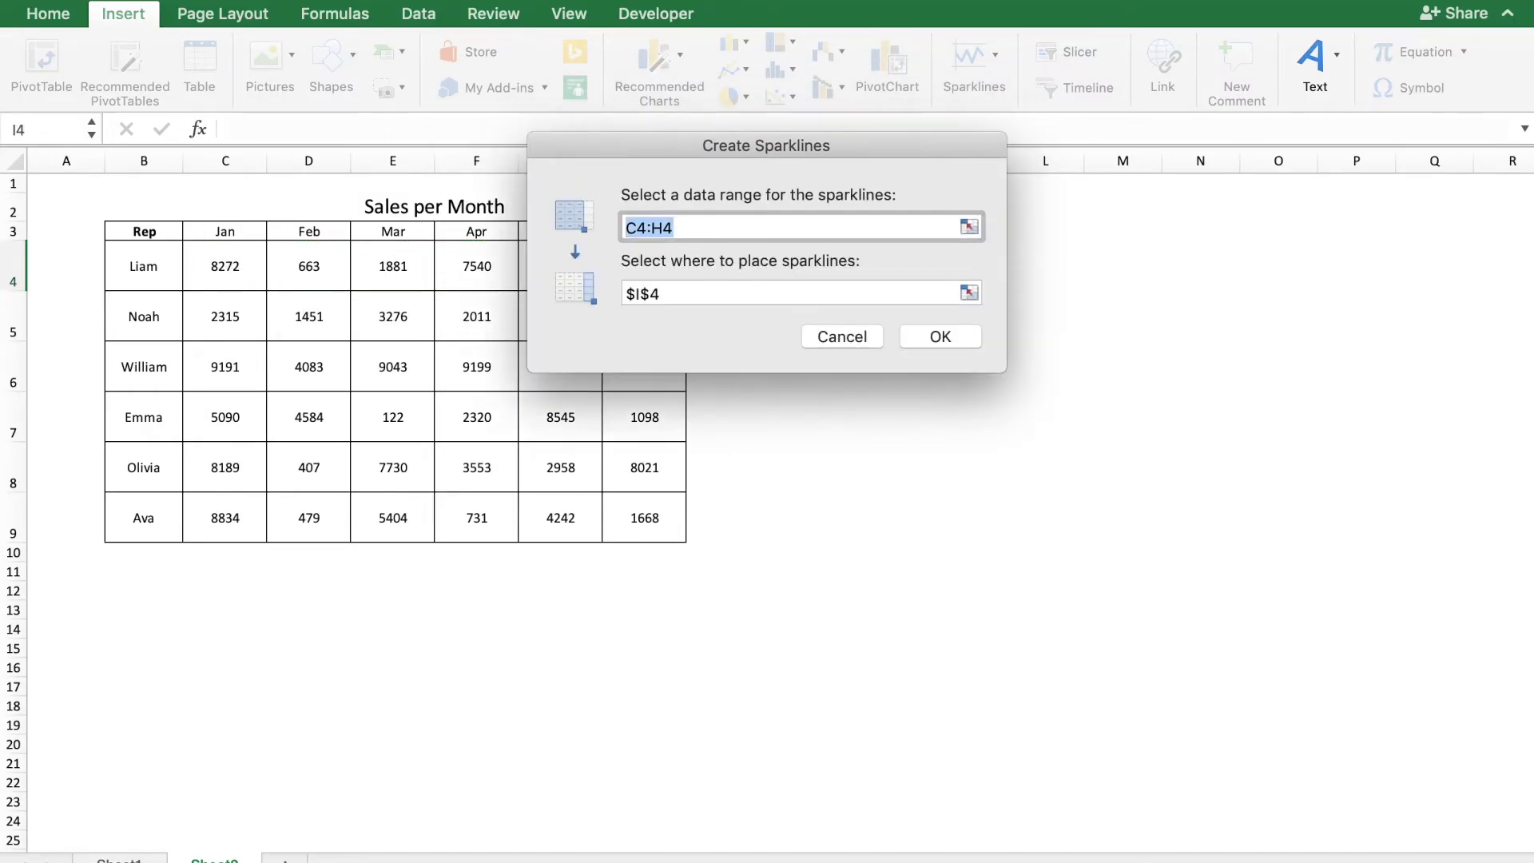
left_click(943, 339)
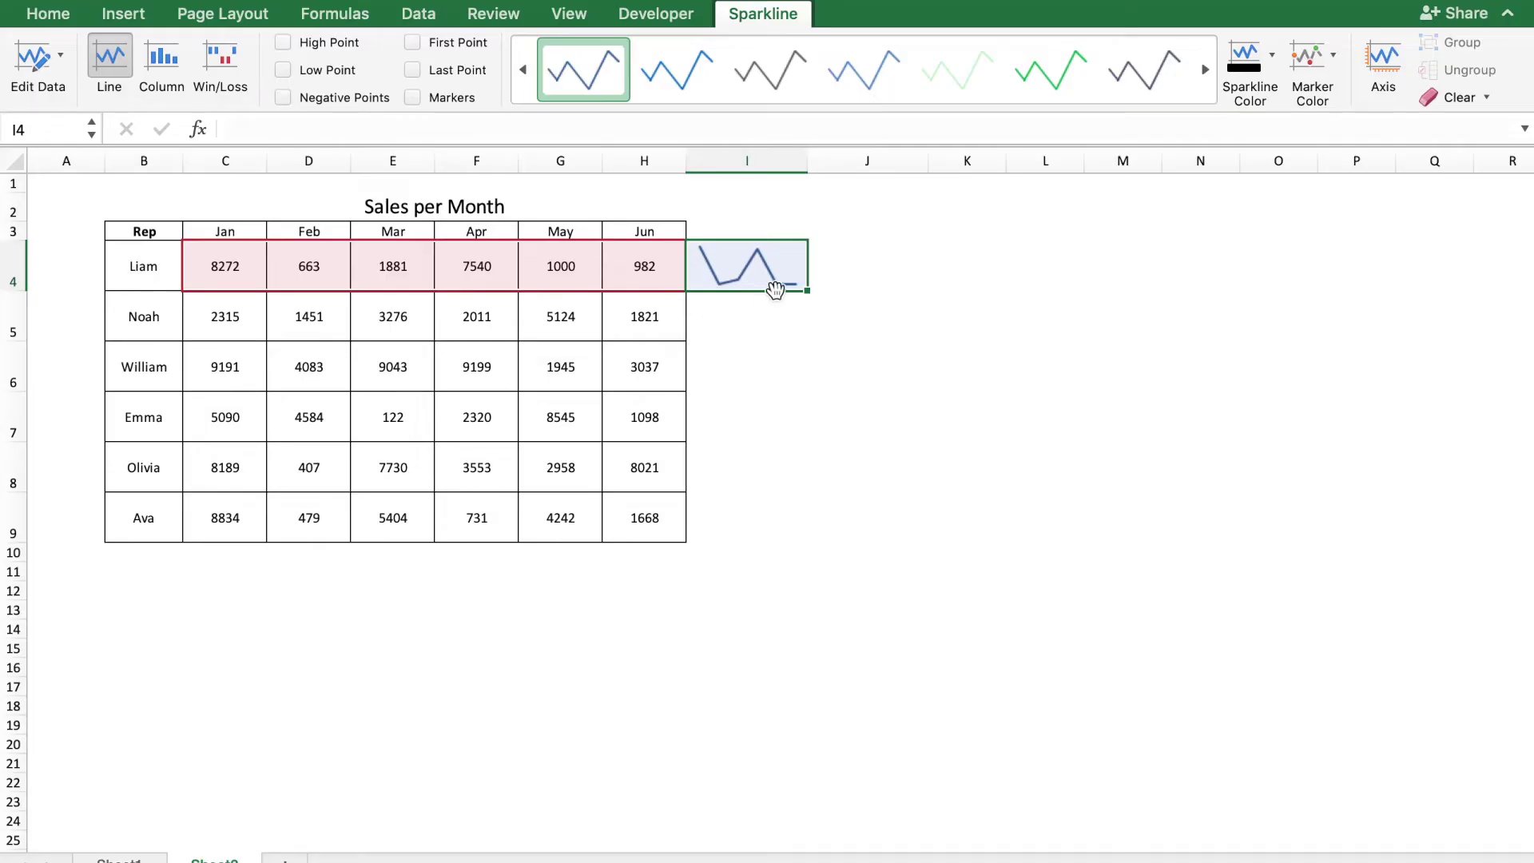
left_click(810, 298)
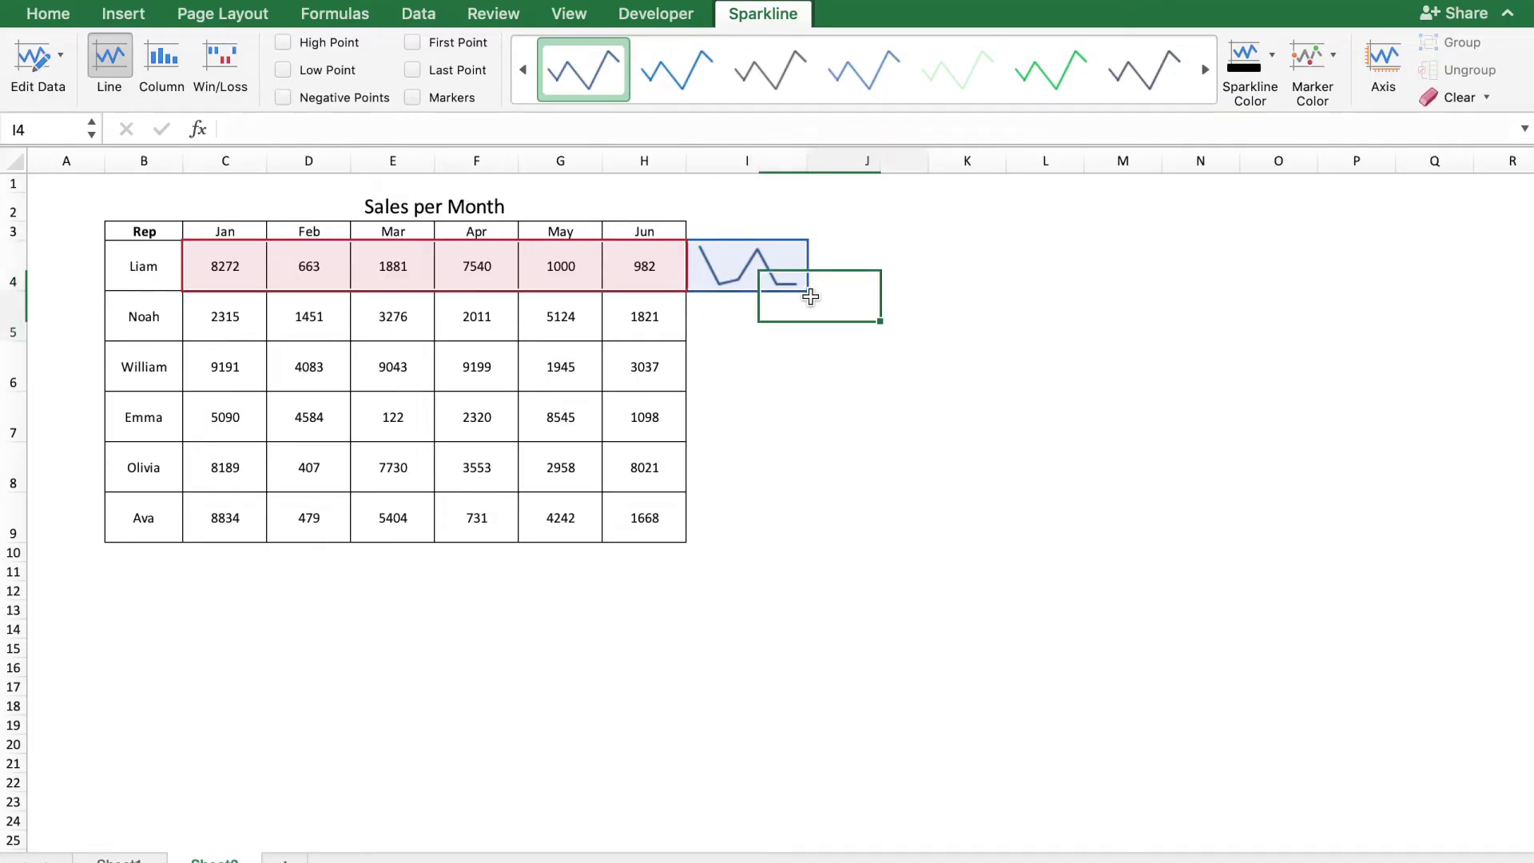
Fill the line sparkline down from I4 to I9 and select I4:I9
left_click(771, 274)
left_click_drag(807, 291, 780, 528)
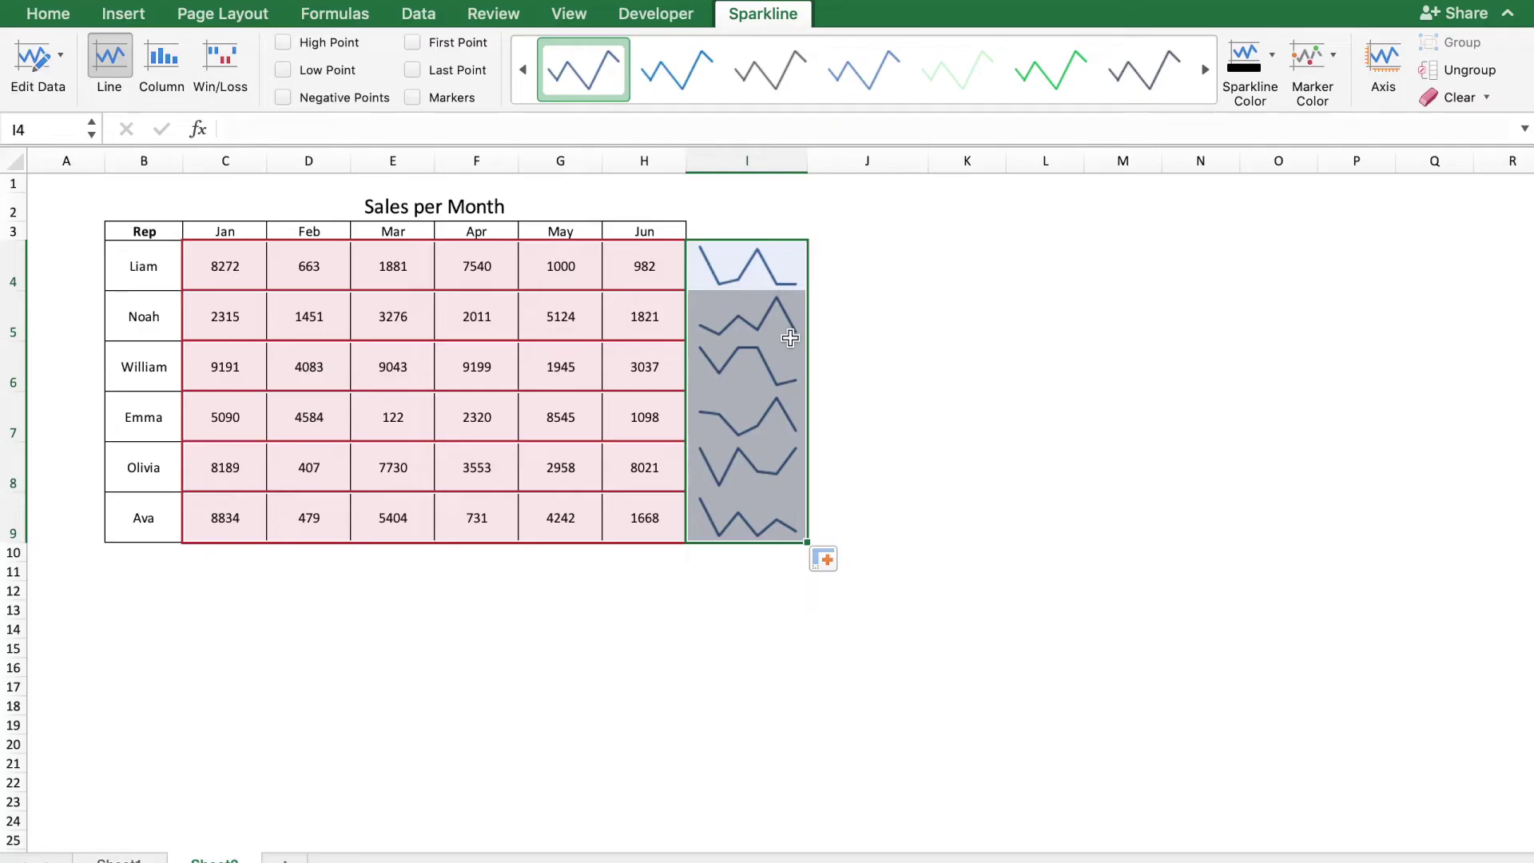
left_click(813, 318)
left_click(752, 266)
left_click_drag(752, 265, 723, 532)
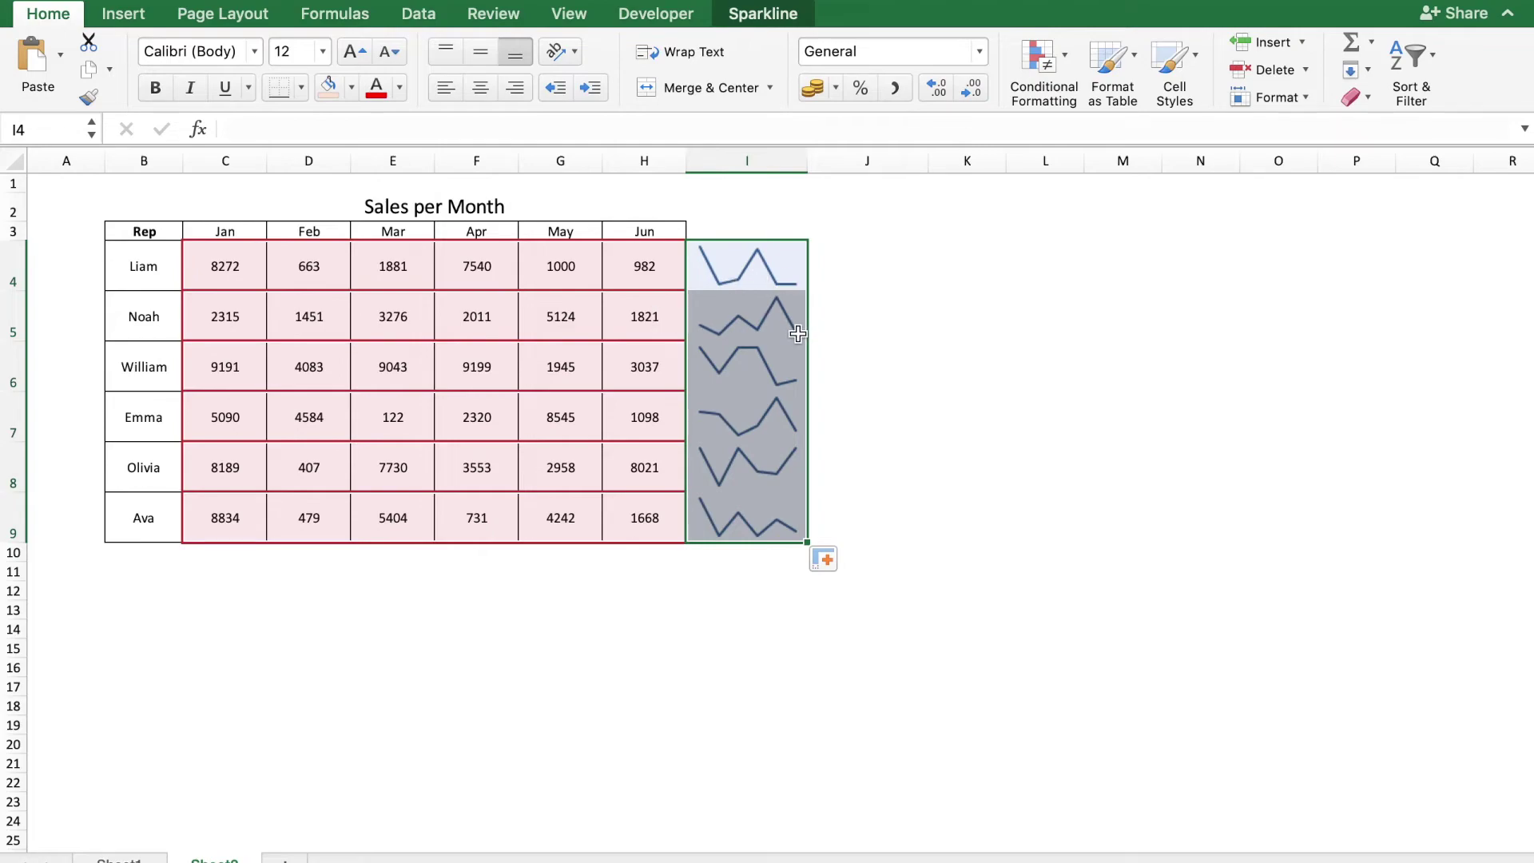
Set the vertical axis minimum and maximum to Same for All Sparklines
left_click(794, 14)
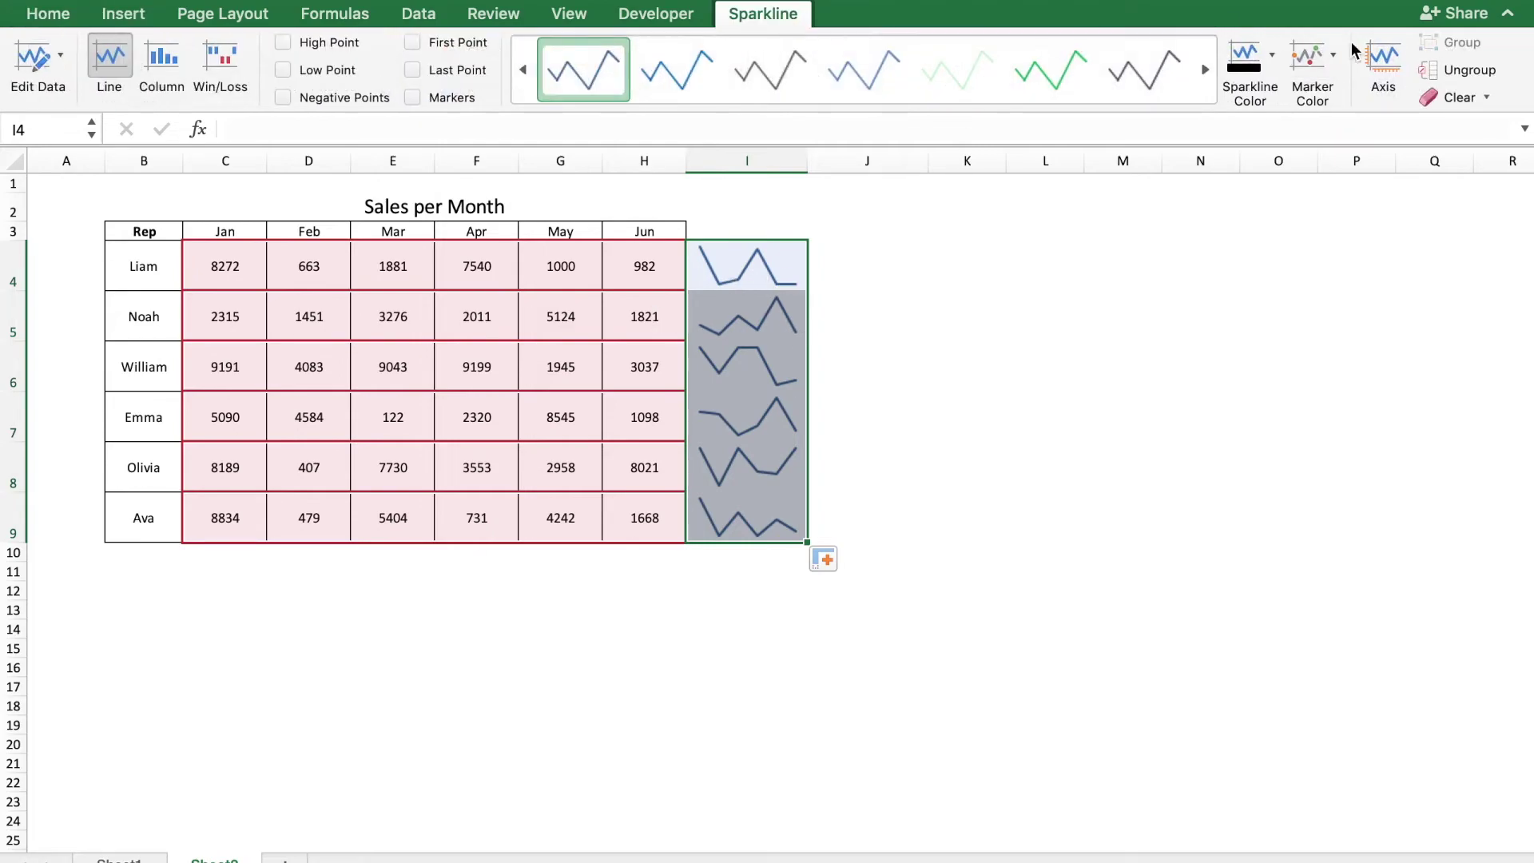
left_click(1394, 68)
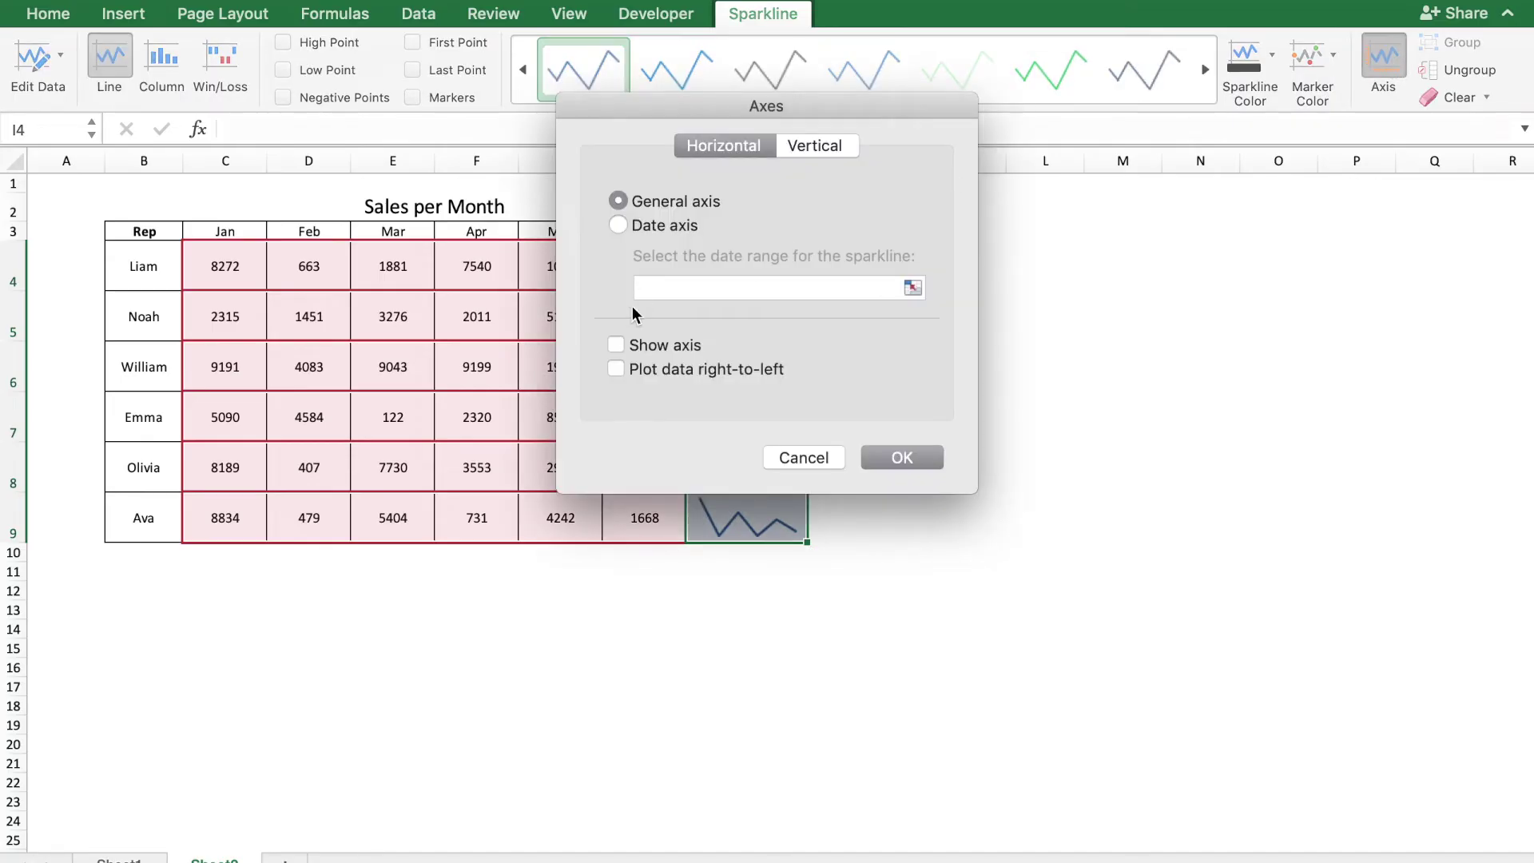
left_click(799, 151)
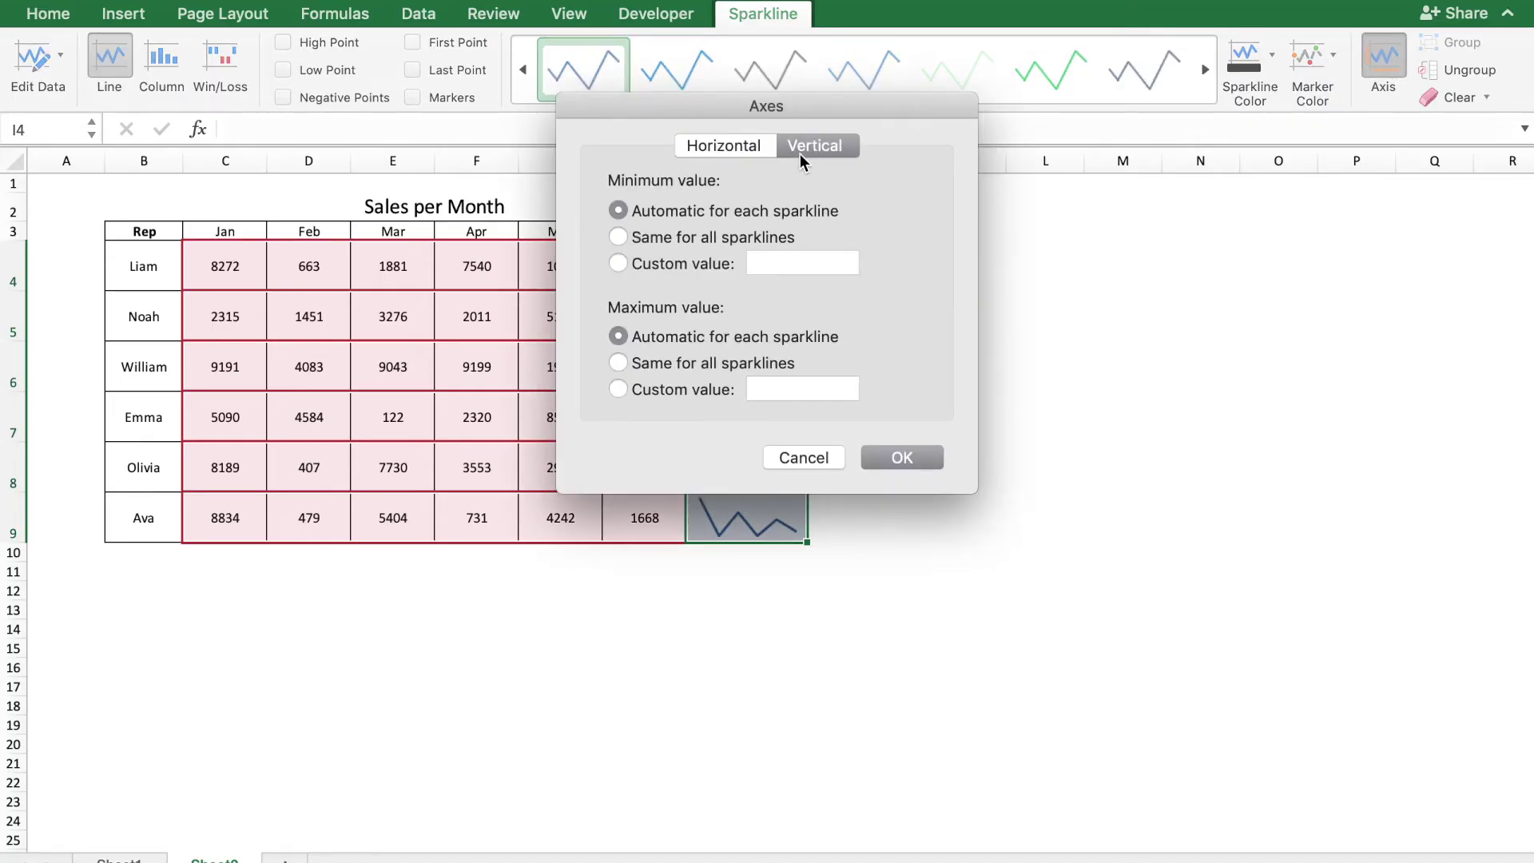
left_click(619, 237)
left_click(937, 460)
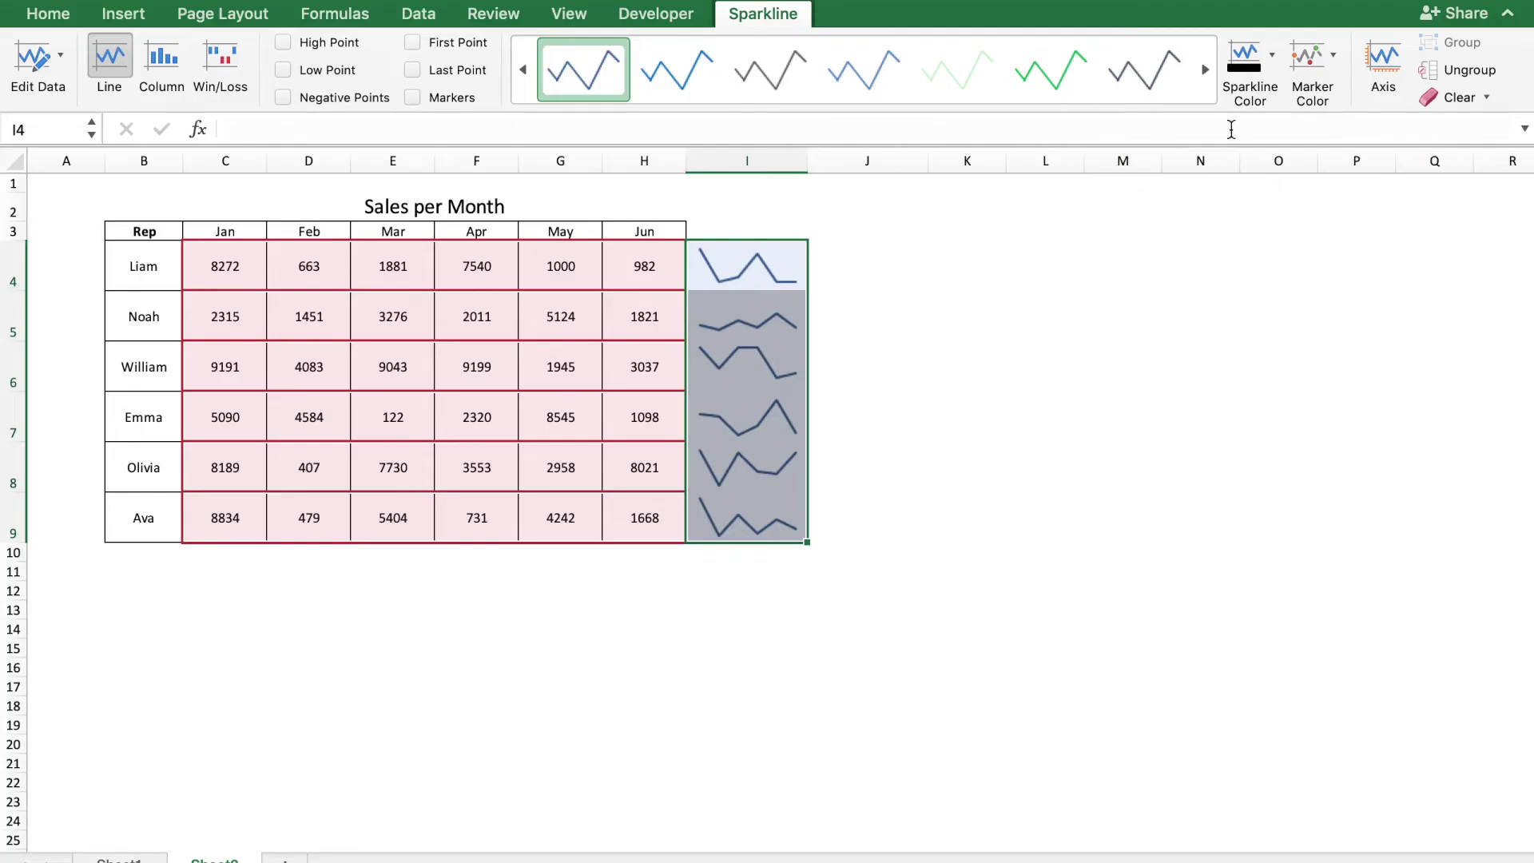
Colour the line sparklines' High Point markers green and Low Point markers red
left_click(1326, 64)
mouse_move(1411, 174)
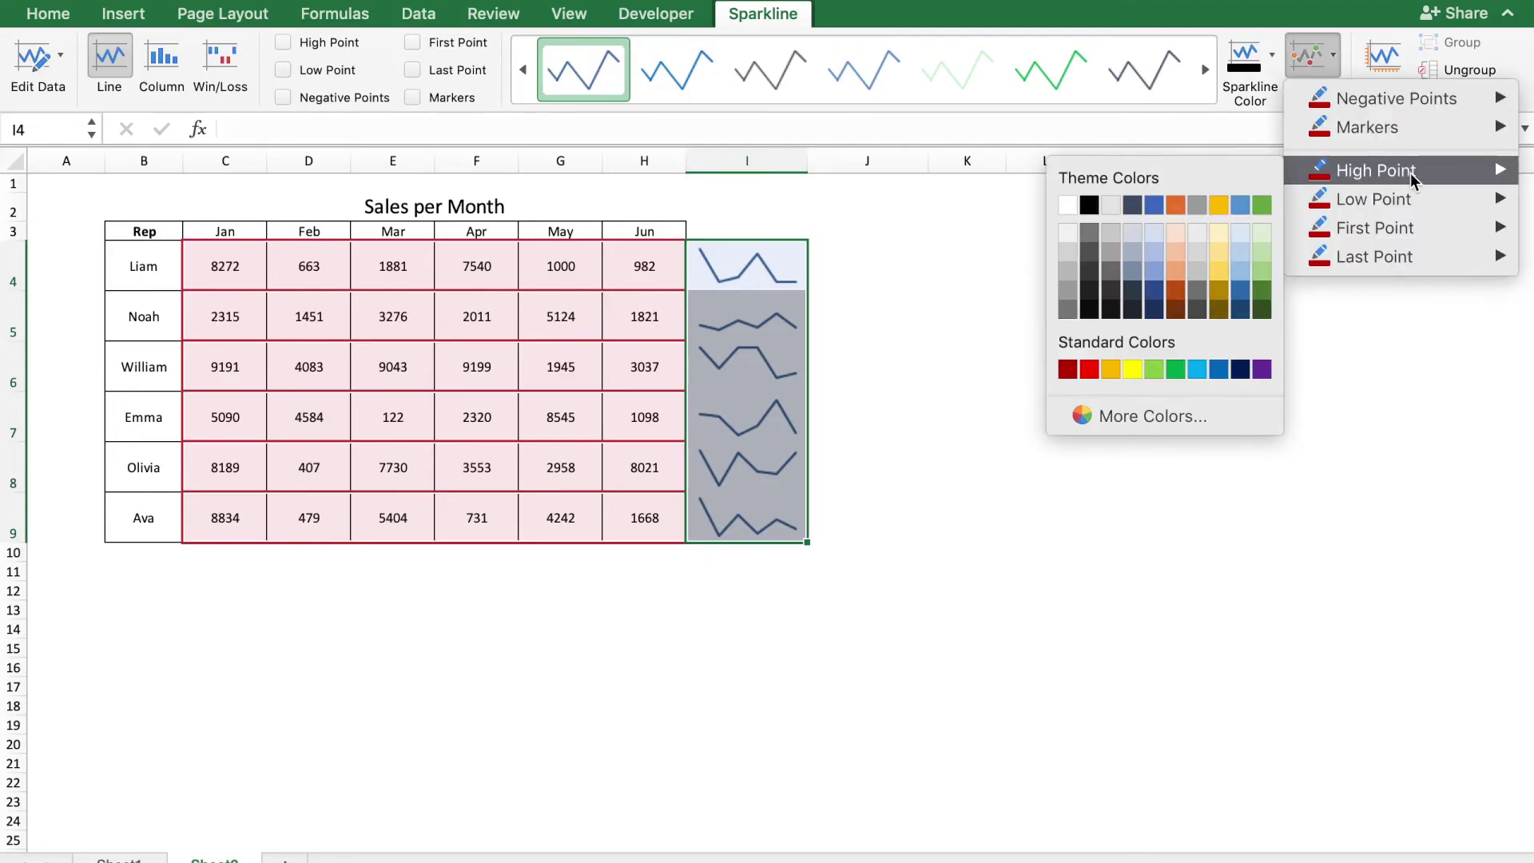
left_click(1262, 206)
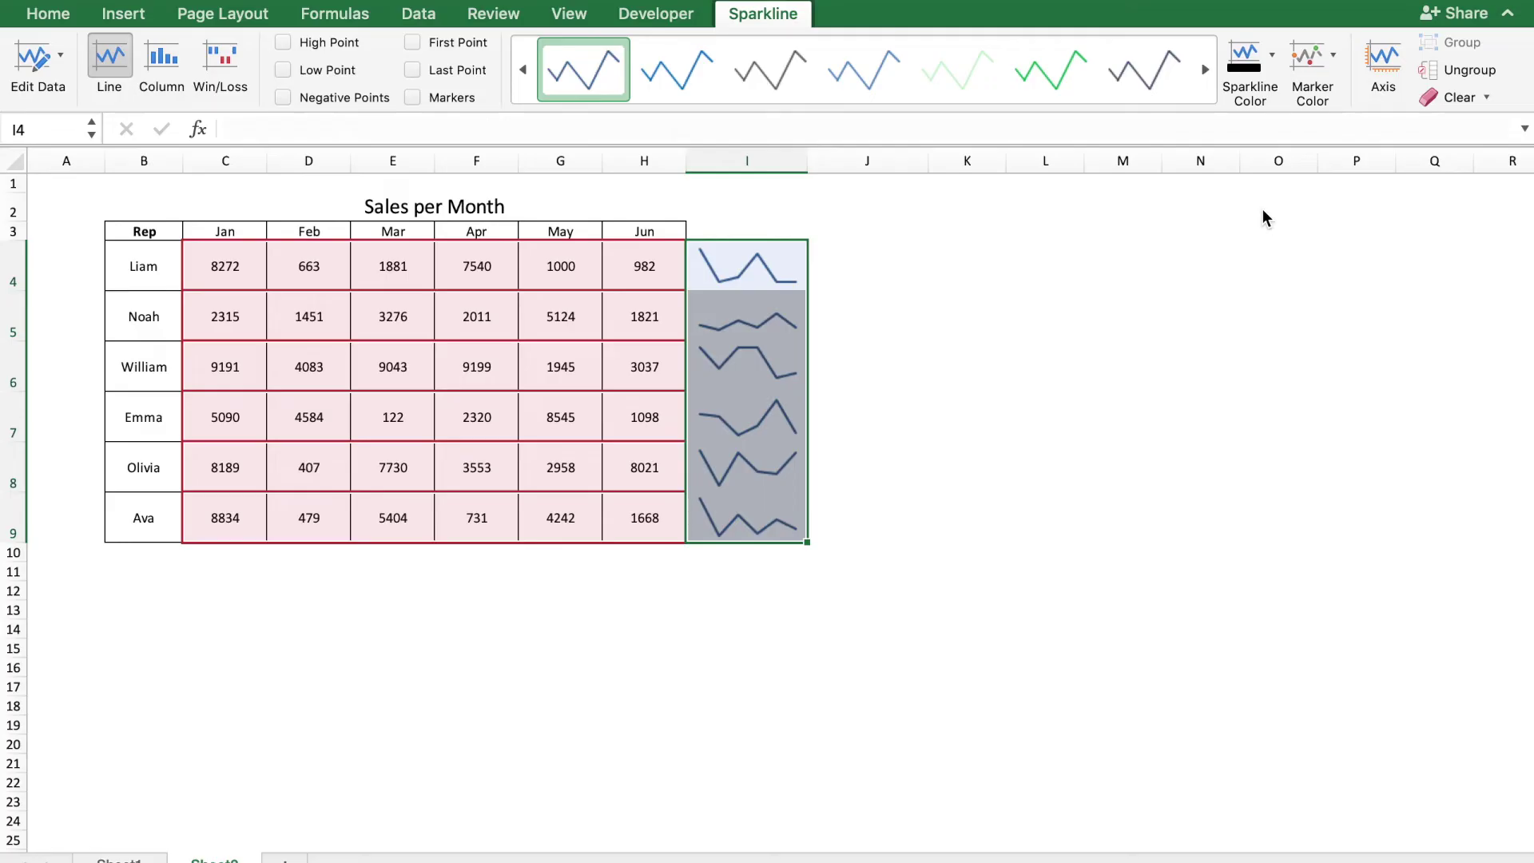
left_click(1333, 55)
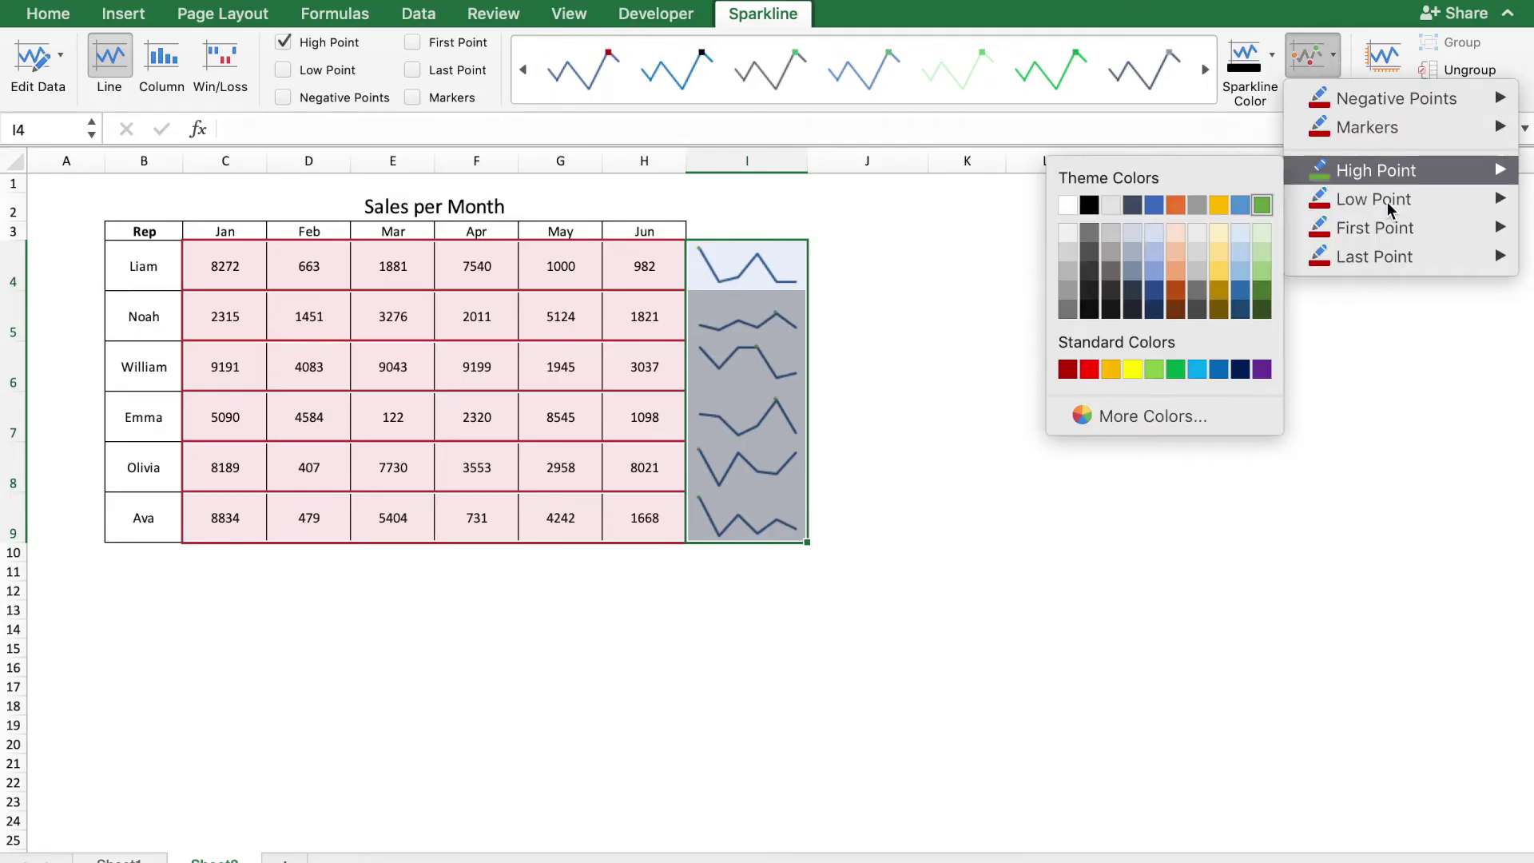
mouse_move(1370, 200)
left_click(1090, 398)
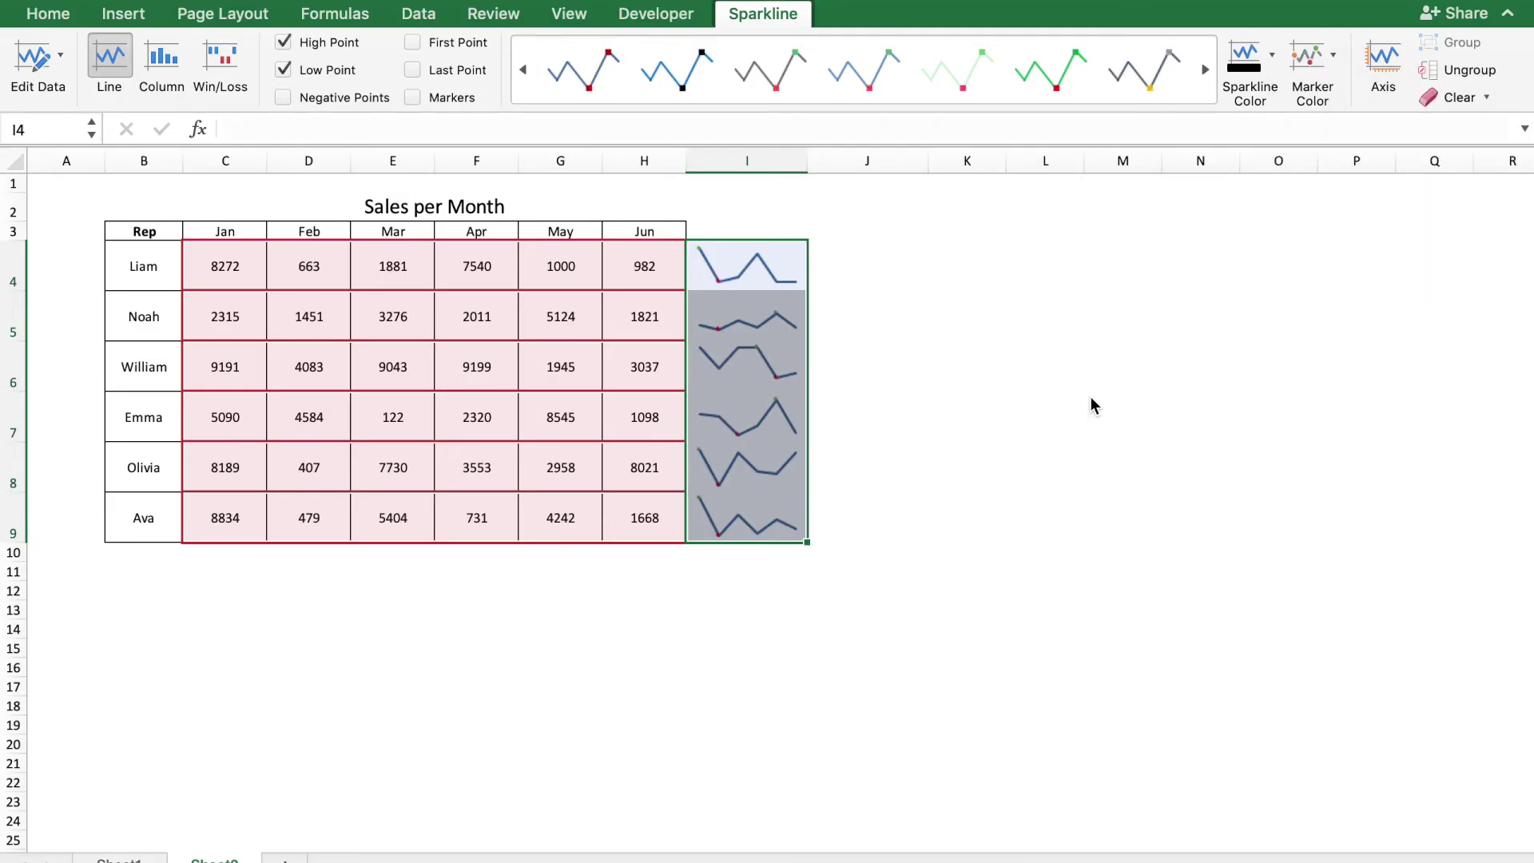
left_click(719, 607)
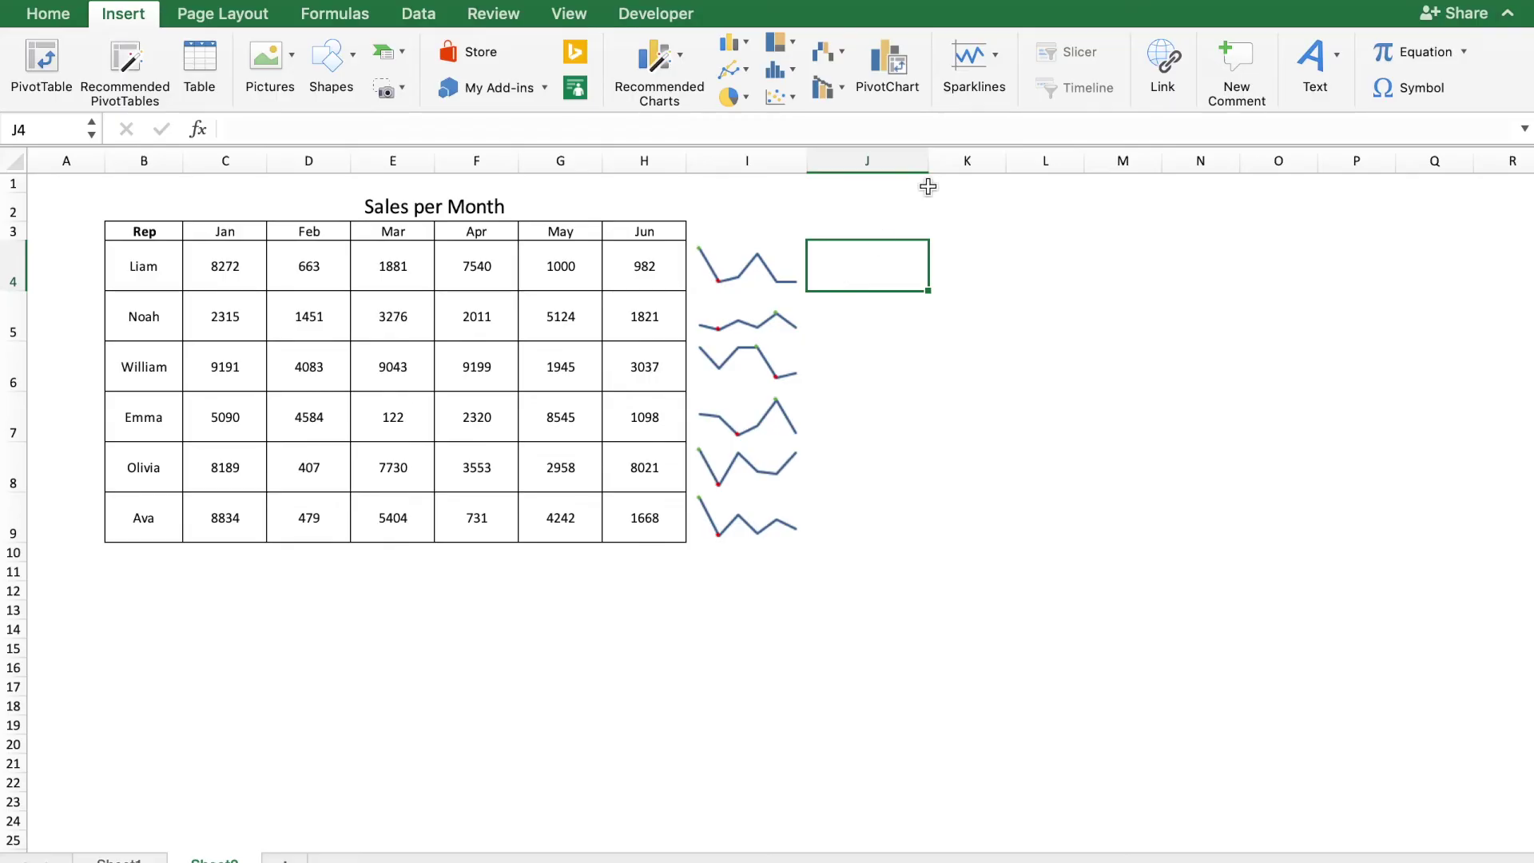
Insert a column sparkline in J4 from C4:H4 and fill it down to J9
left_click(973, 58)
left_click(1011, 124)
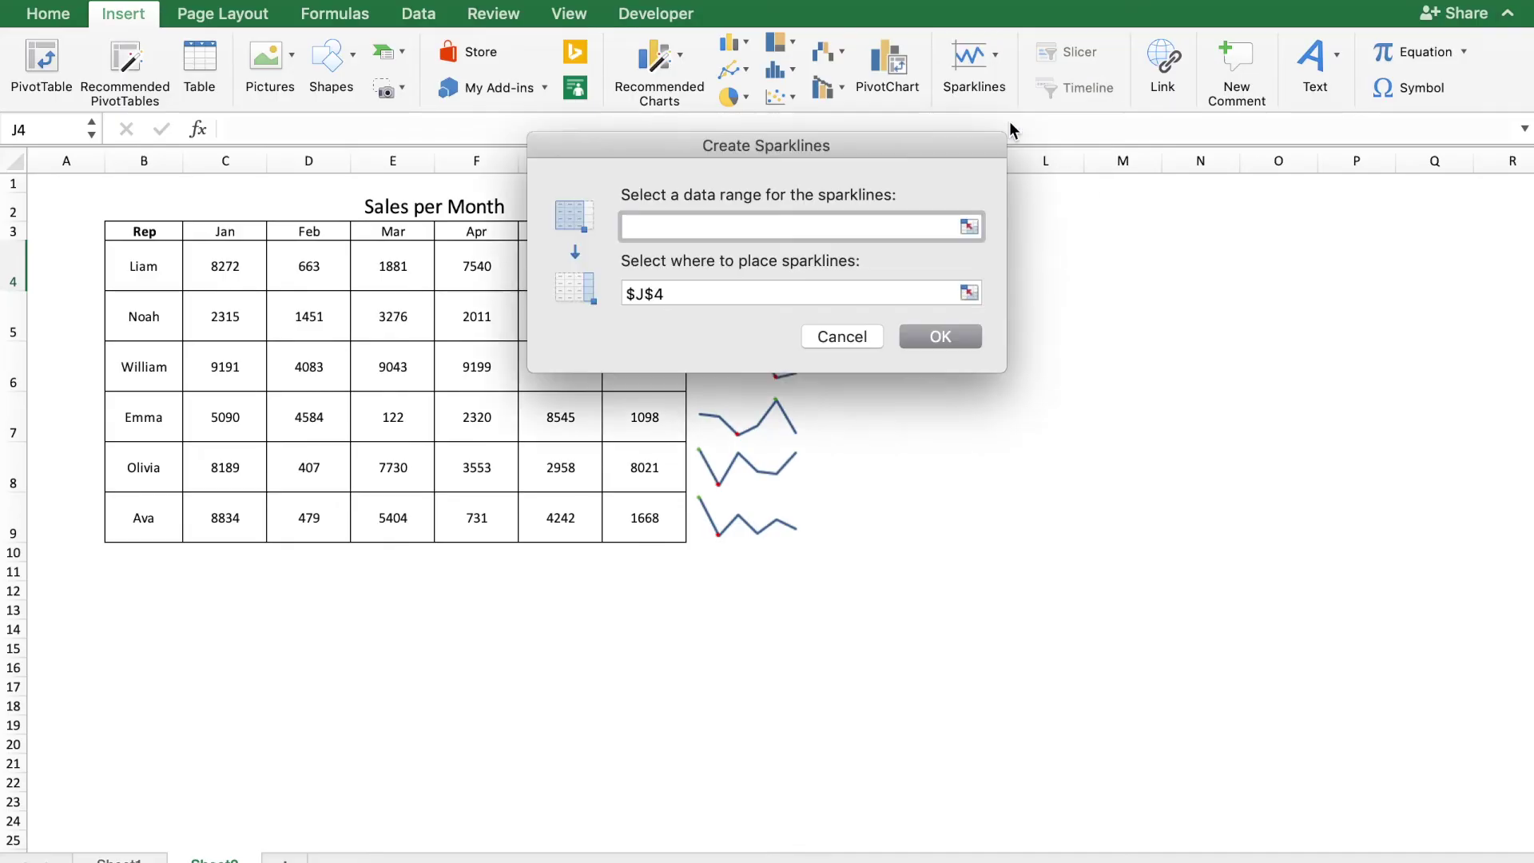
left_click(969, 228)
left_click_drag(227, 276, 633, 274)
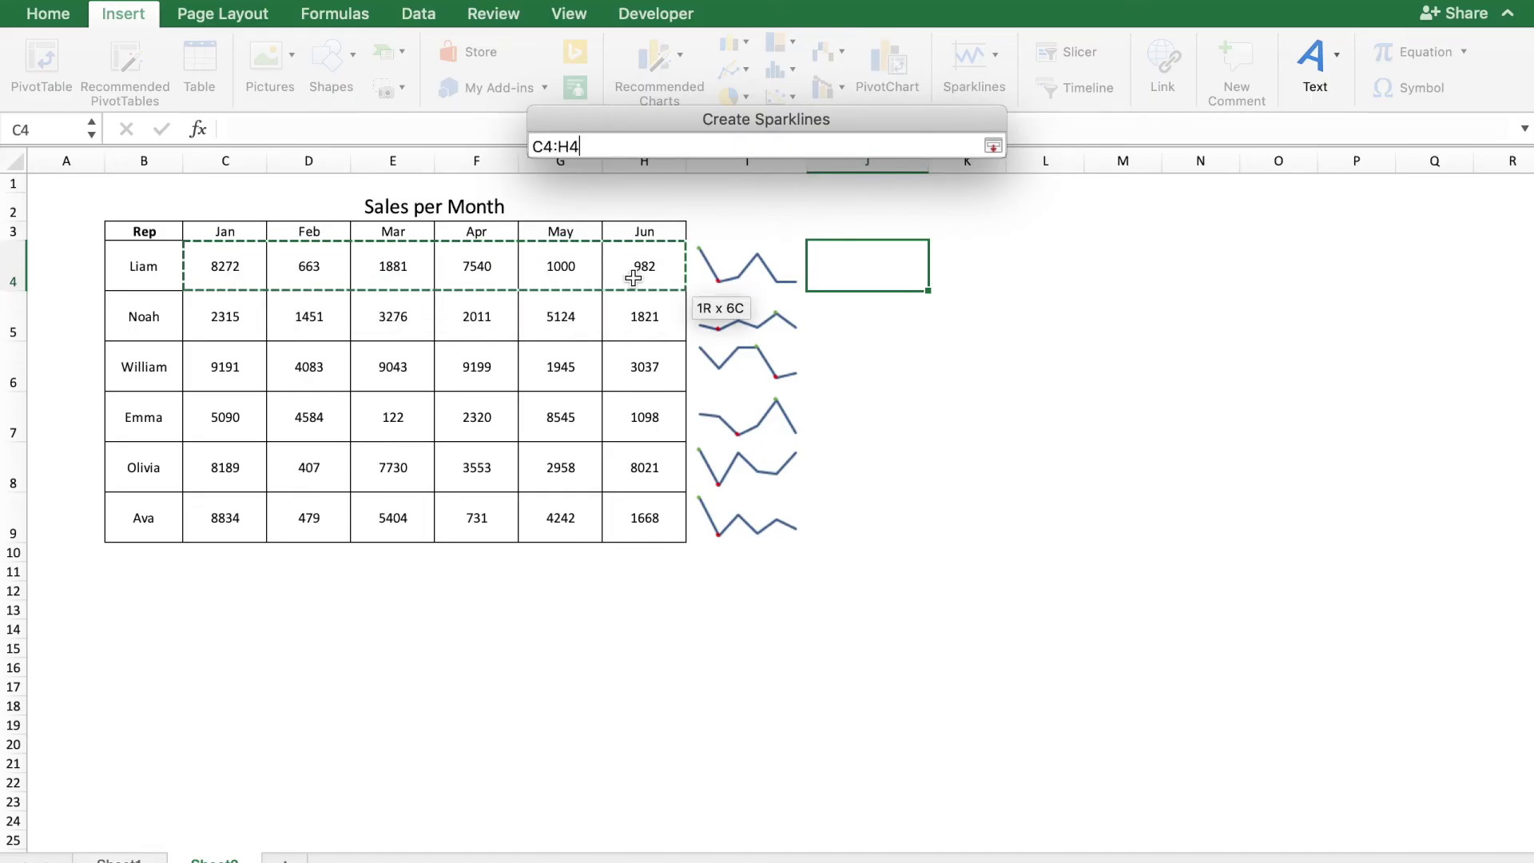
key("Return")
left_click(938, 339)
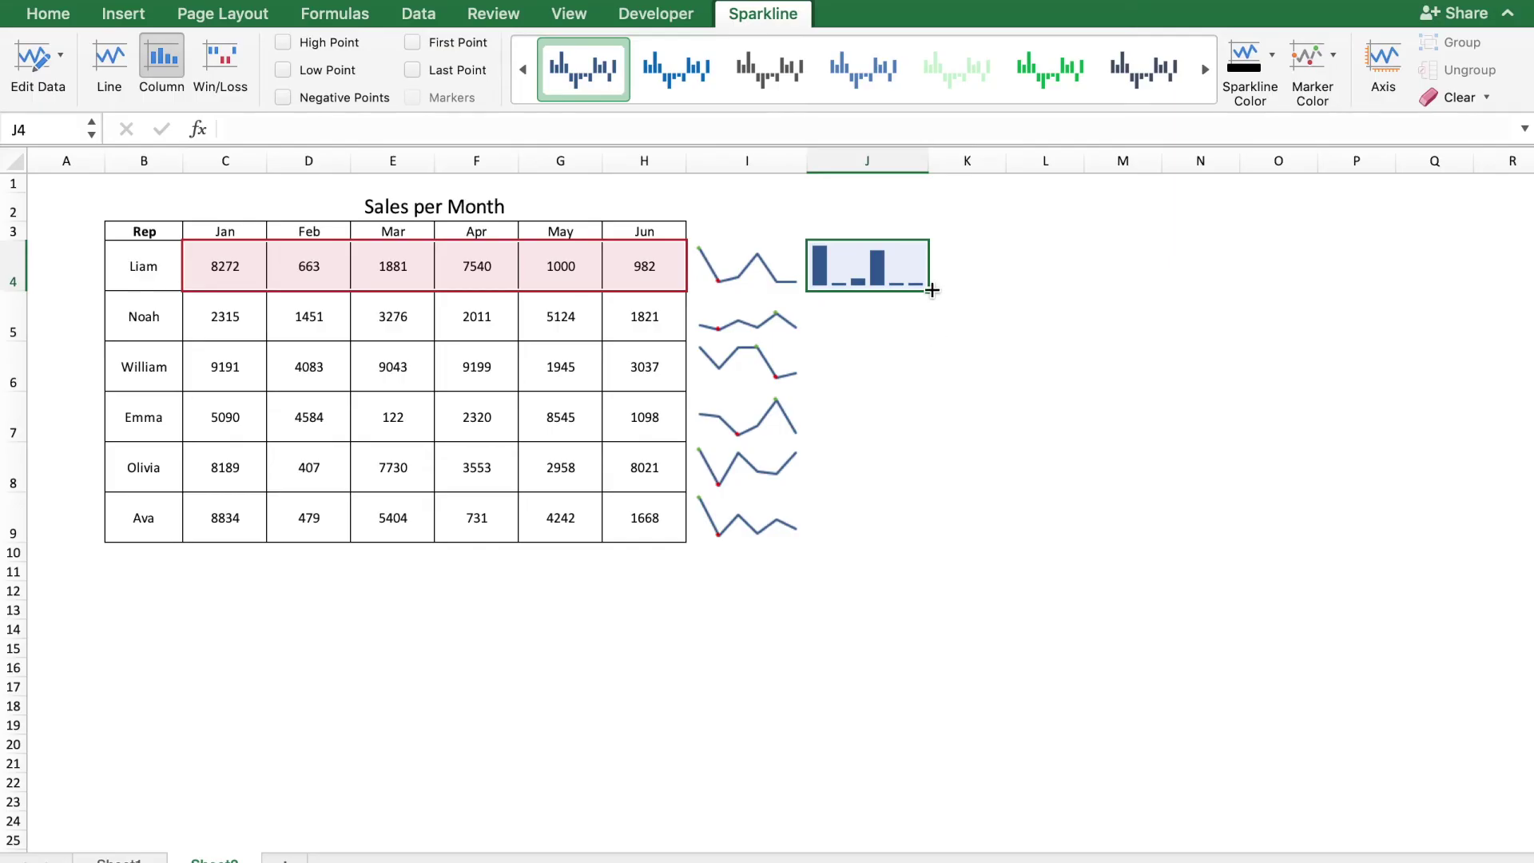
left_click_drag(928, 290, 899, 527)
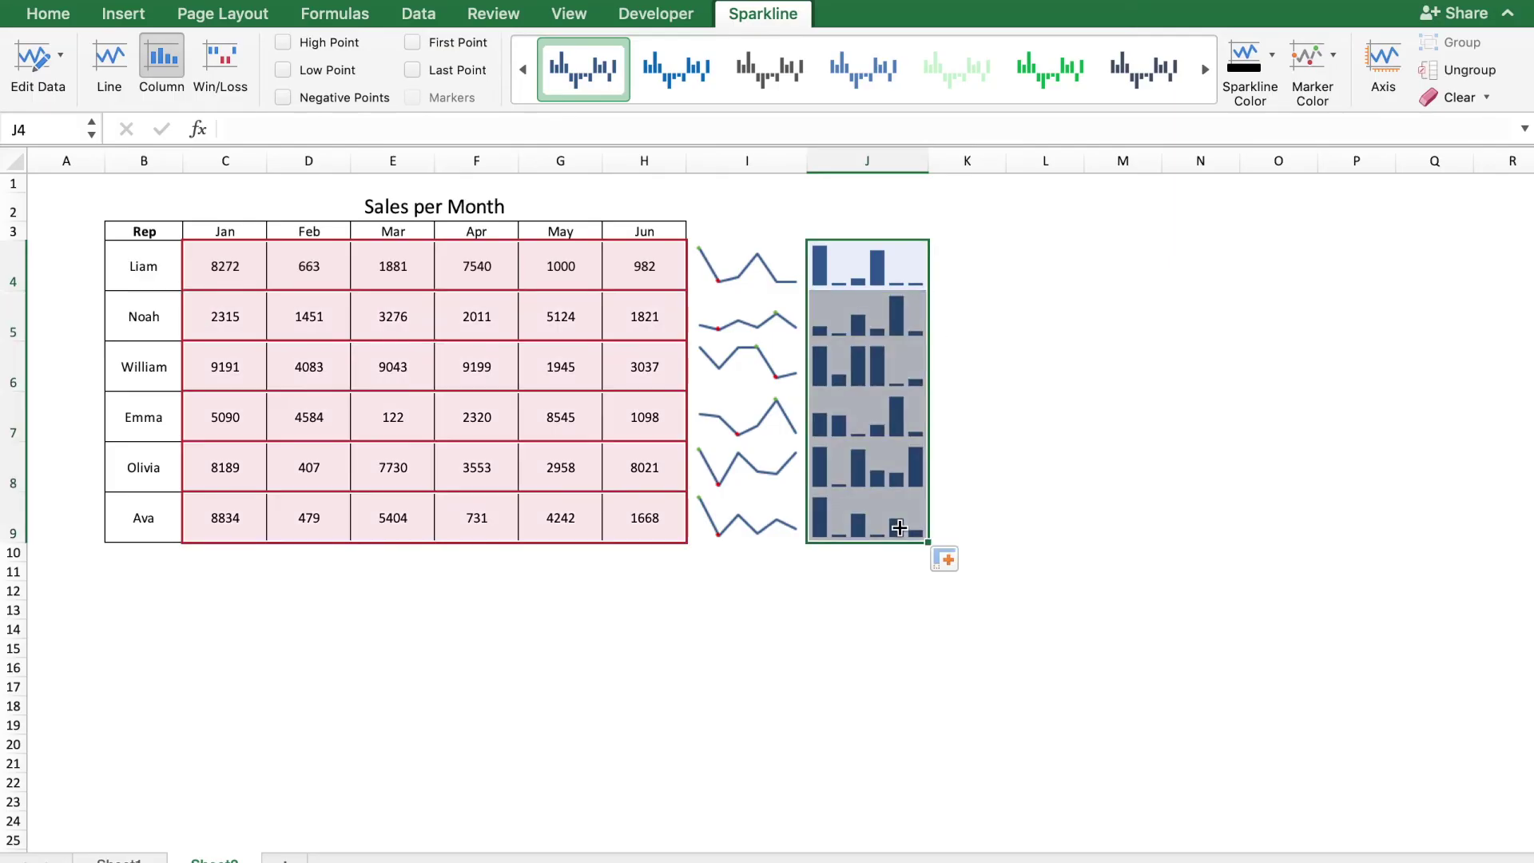
Give the column sparklines the same vertical minimum and maximum for all
left_click(1390, 75)
left_click(816, 145)
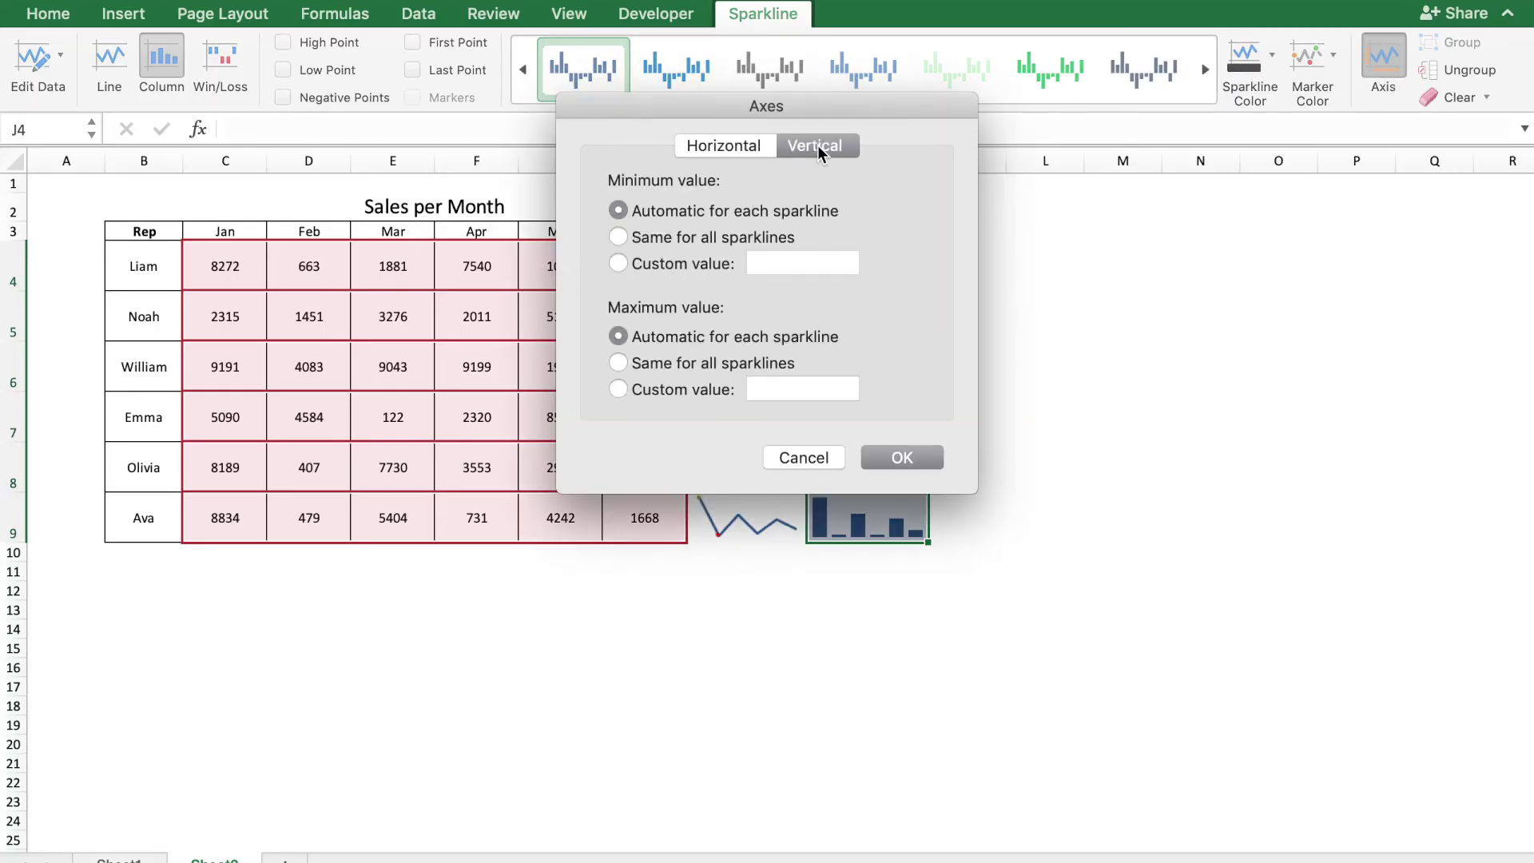
left_click(617, 237)
left_click(618, 362)
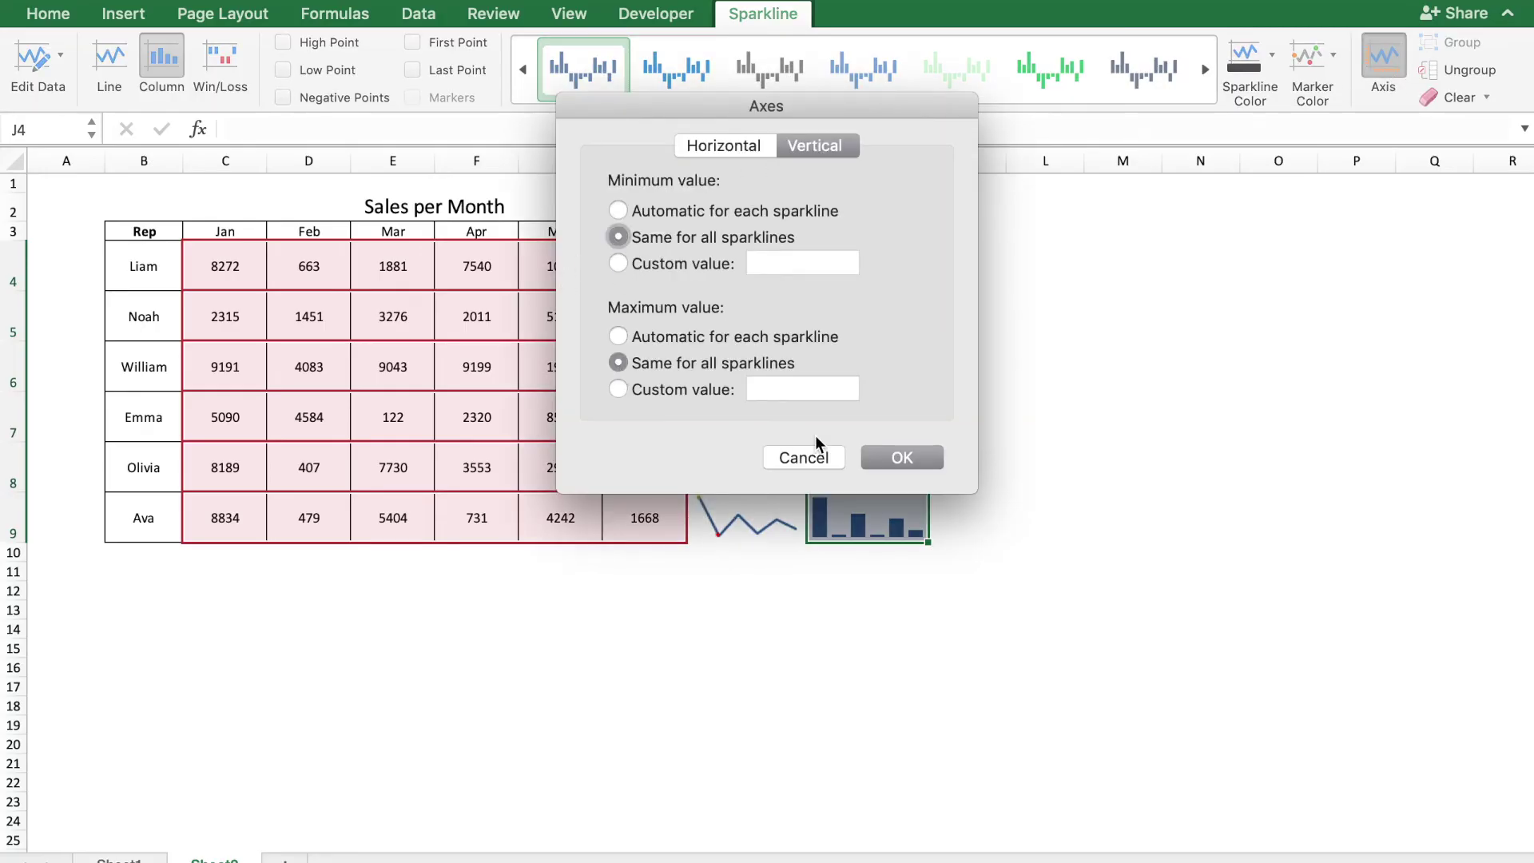
left_click(901, 457)
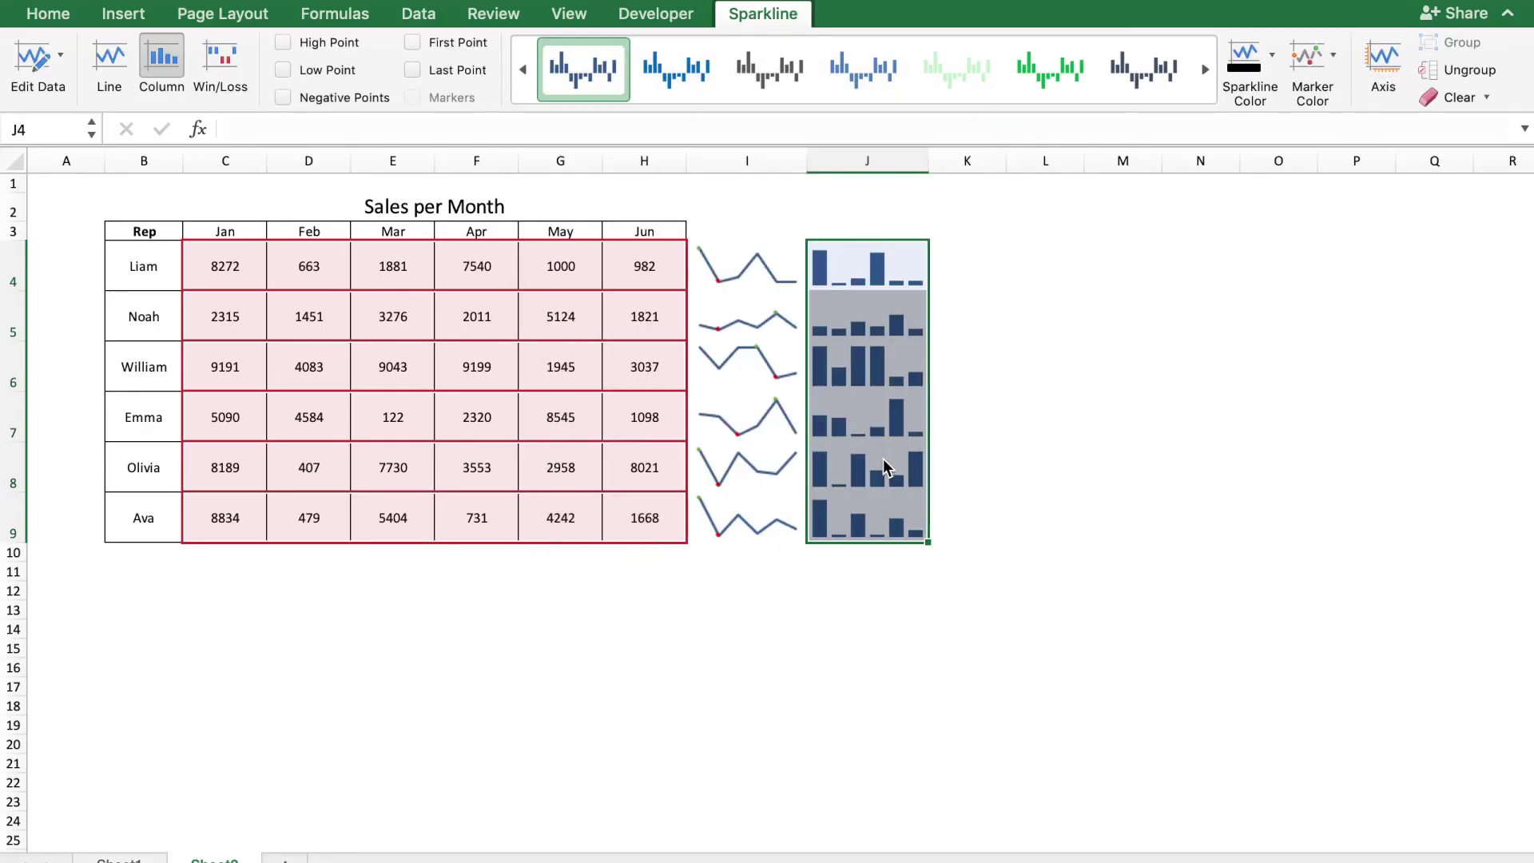
Colour the column sparklines' High Point bars green and Low Point bars red
left_click(1318, 64)
mouse_move(1360, 167)
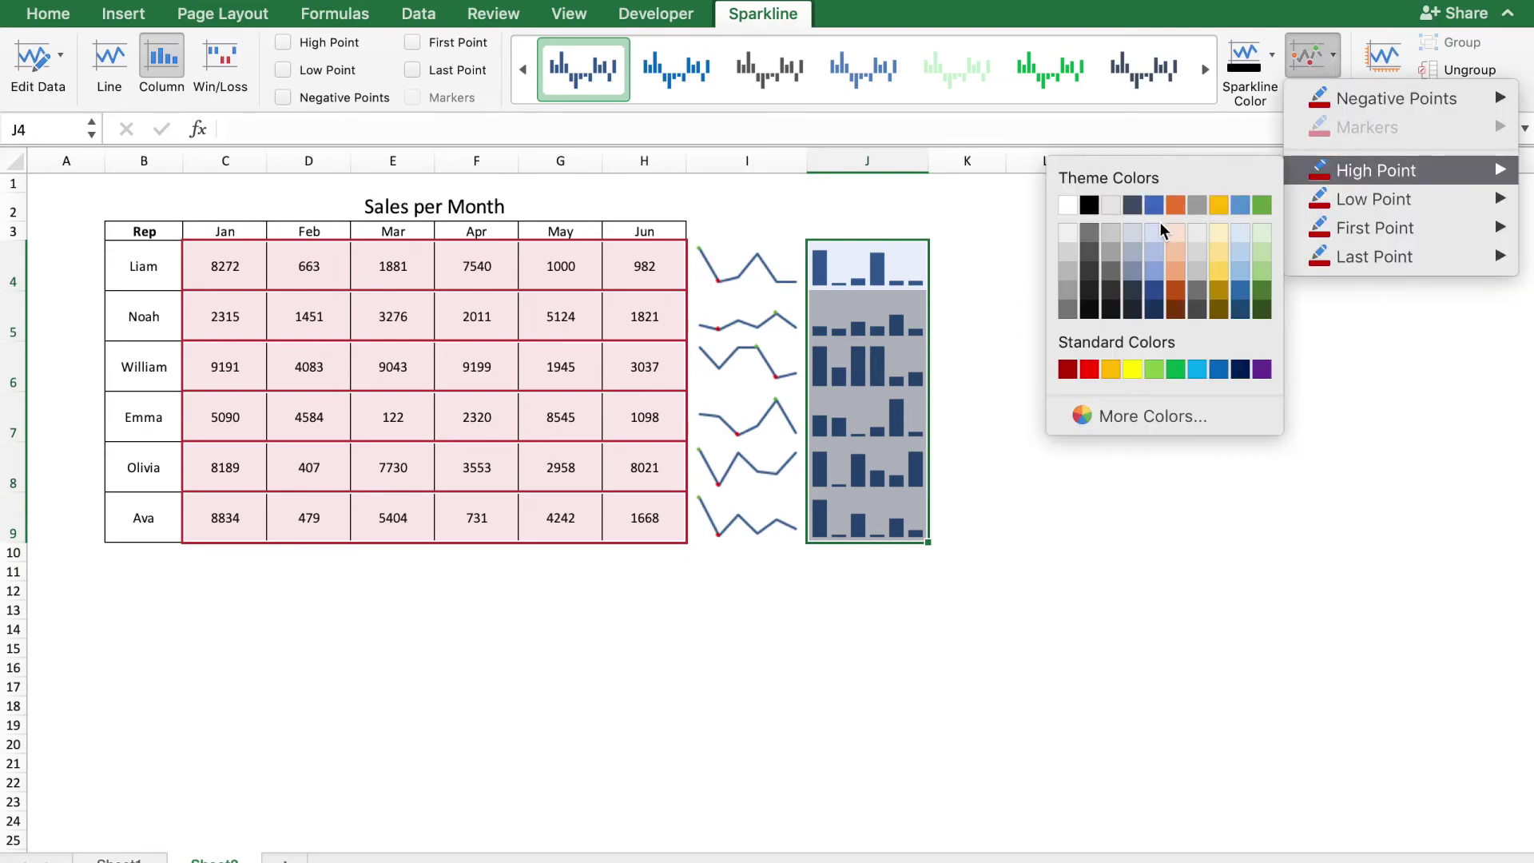
left_click(1262, 205)
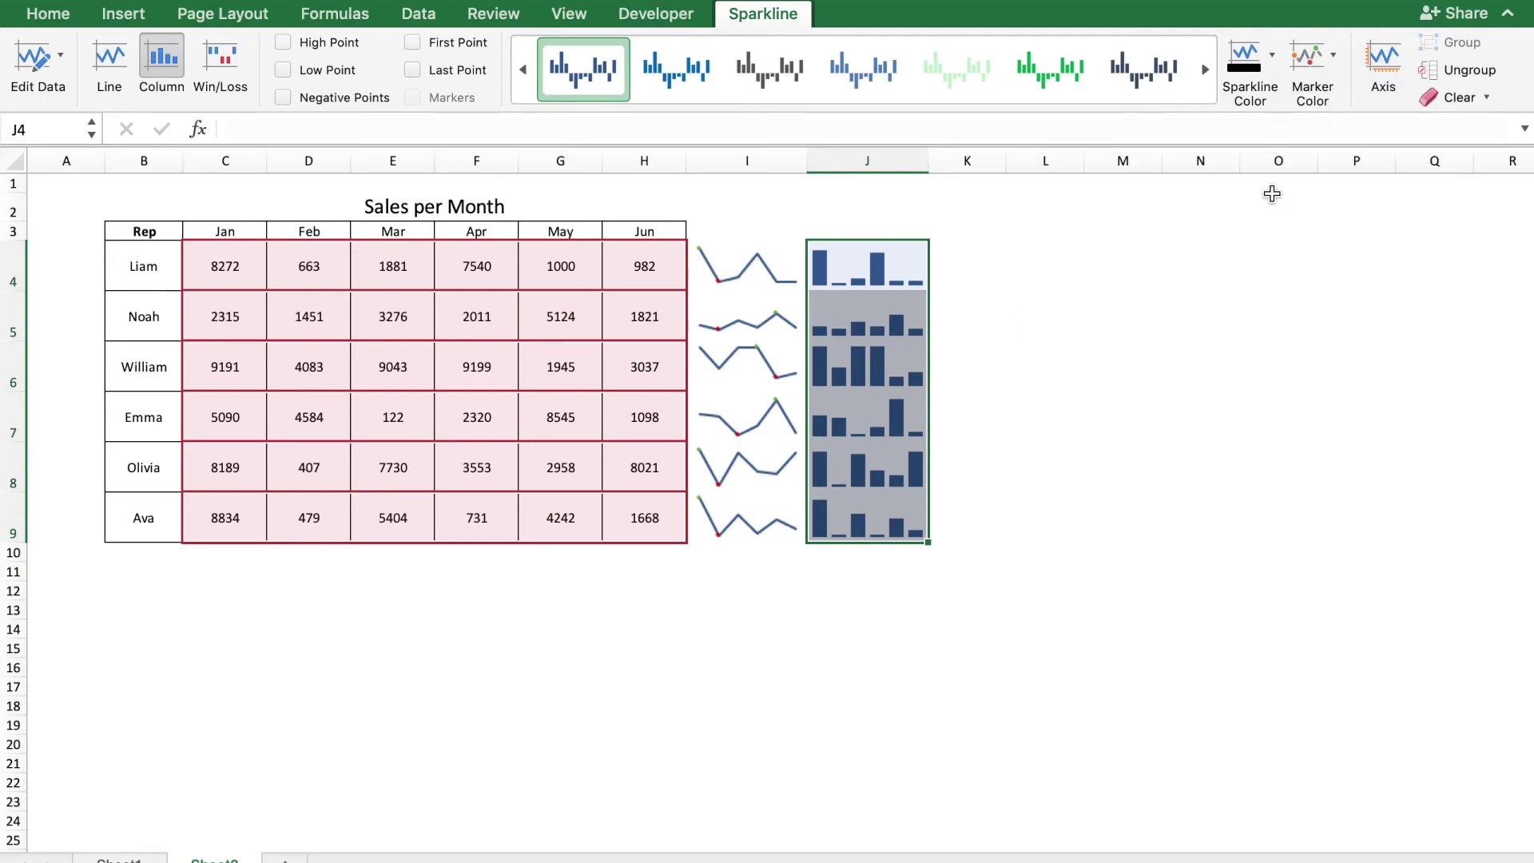
left_click(1312, 54)
mouse_move(1334, 182)
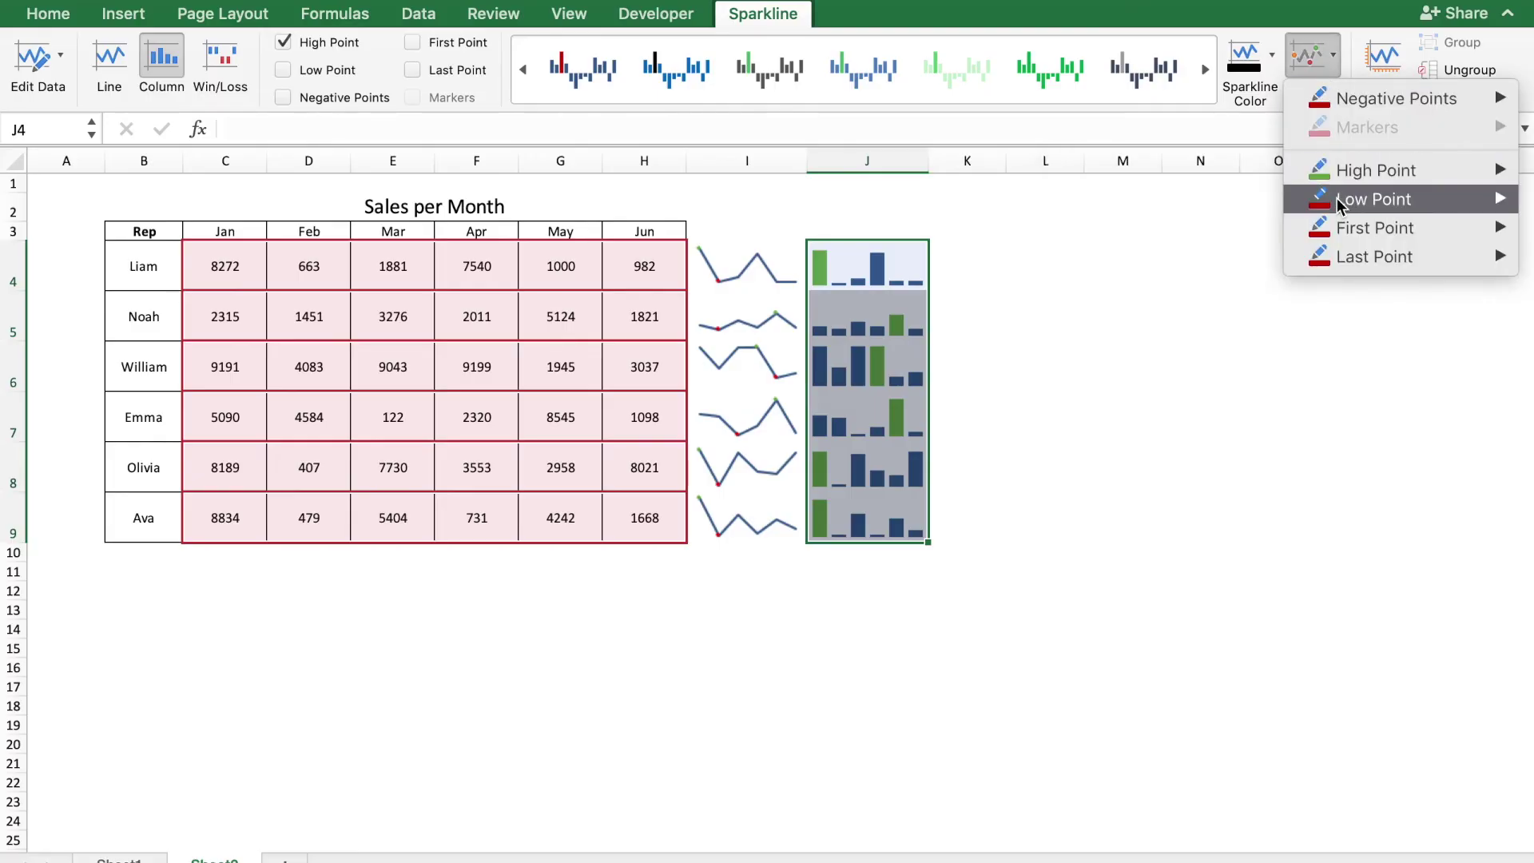
left_click(1088, 398)
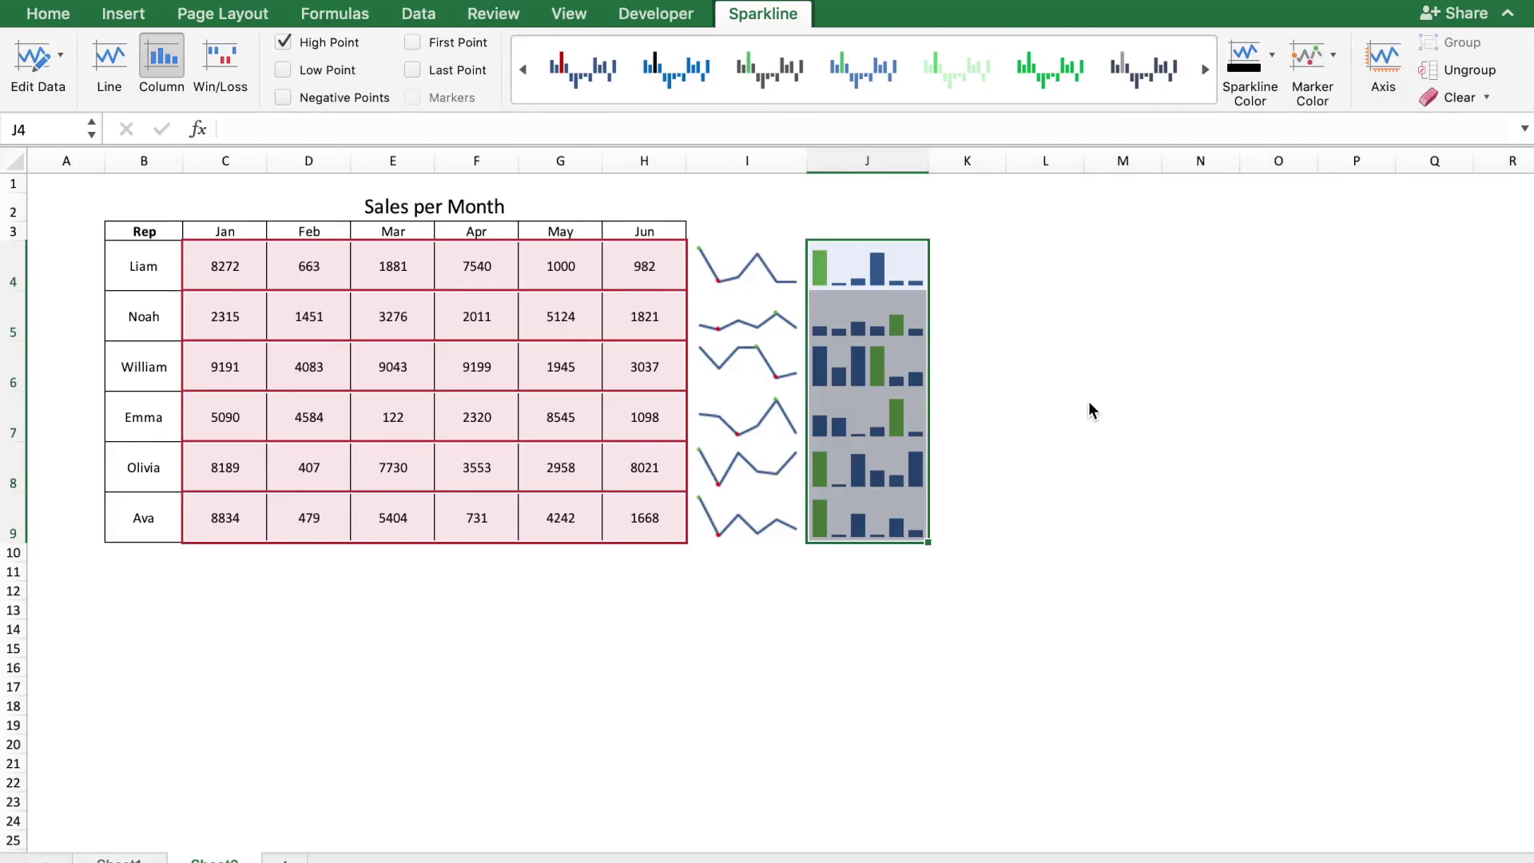
left_click(700, 662)
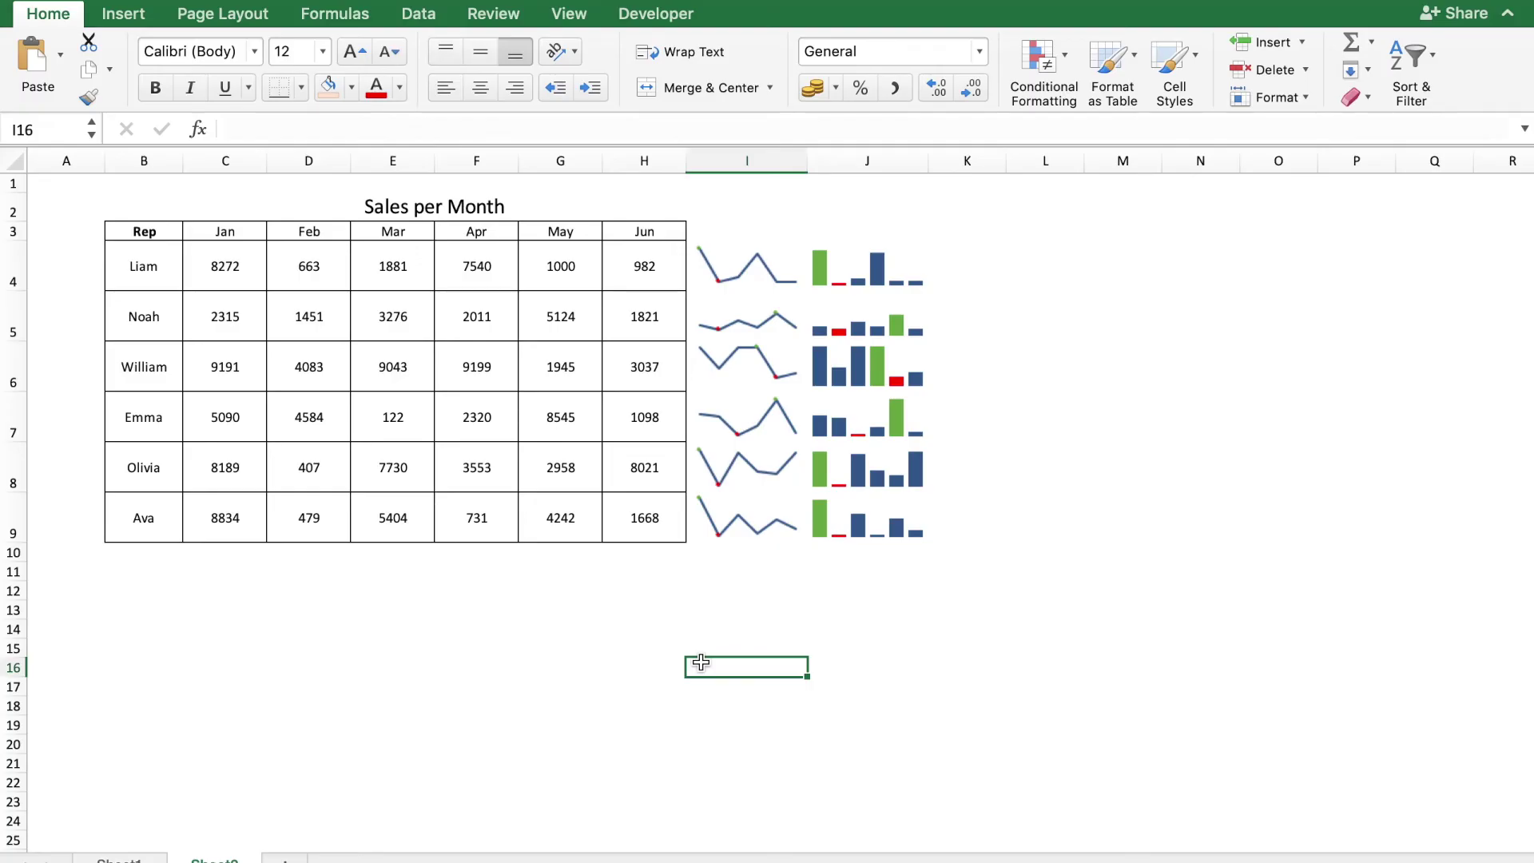